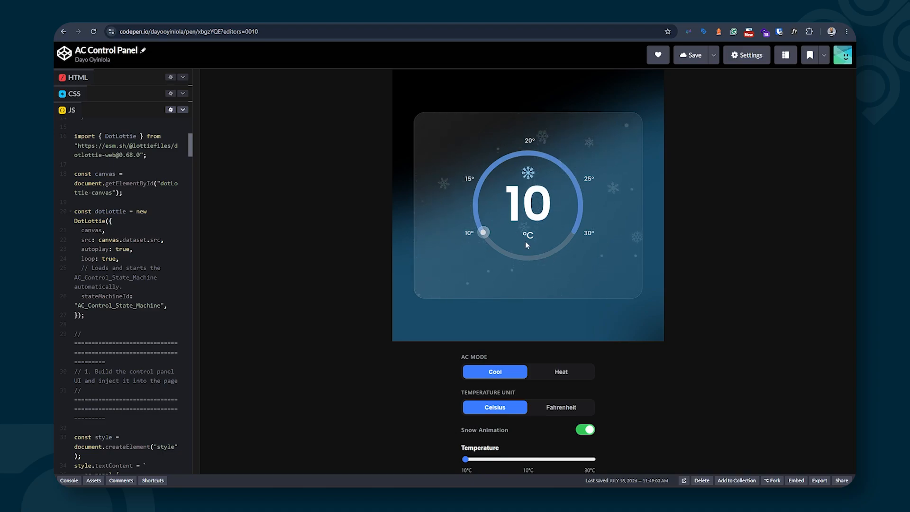
Step: Test the AC control panel by switching its mode to Heat and back to Cool, and toggling the temperature unit between Fahrenheit and Celsius
click(564, 373)
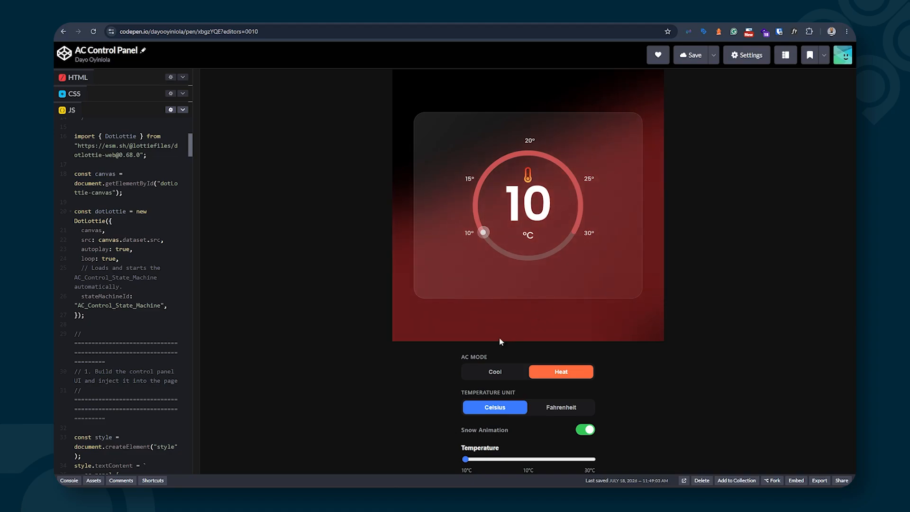
click(469, 373)
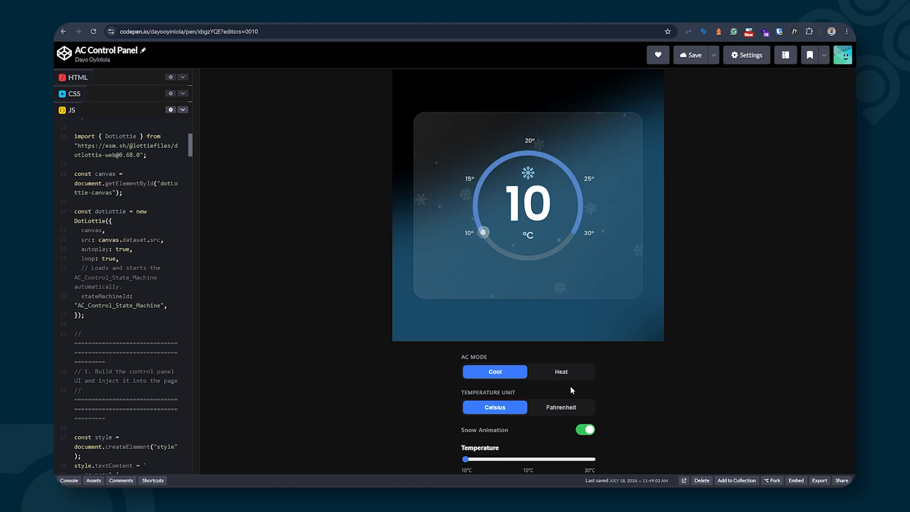
click(557, 410)
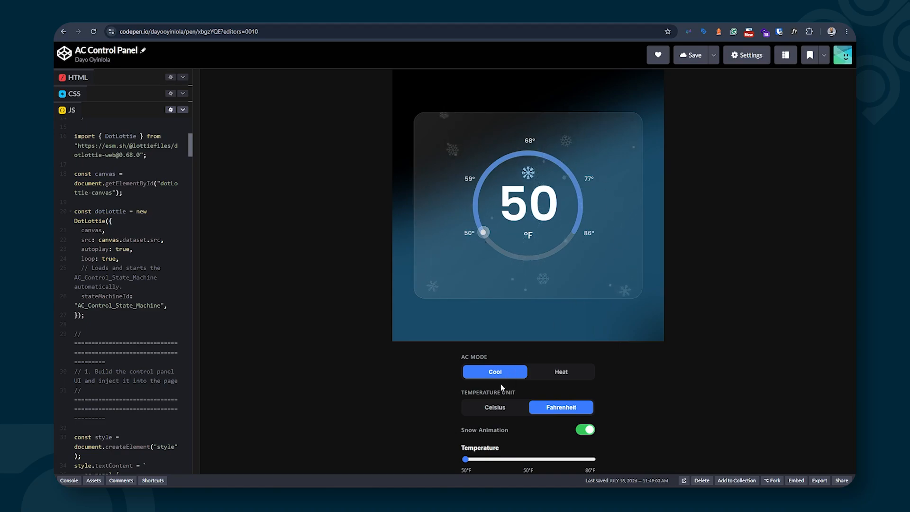
click(495, 407)
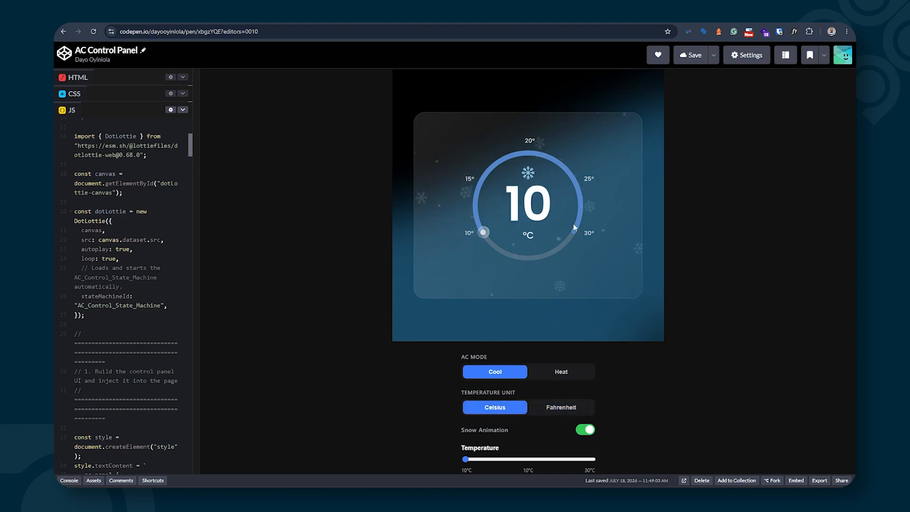
click(577, 408)
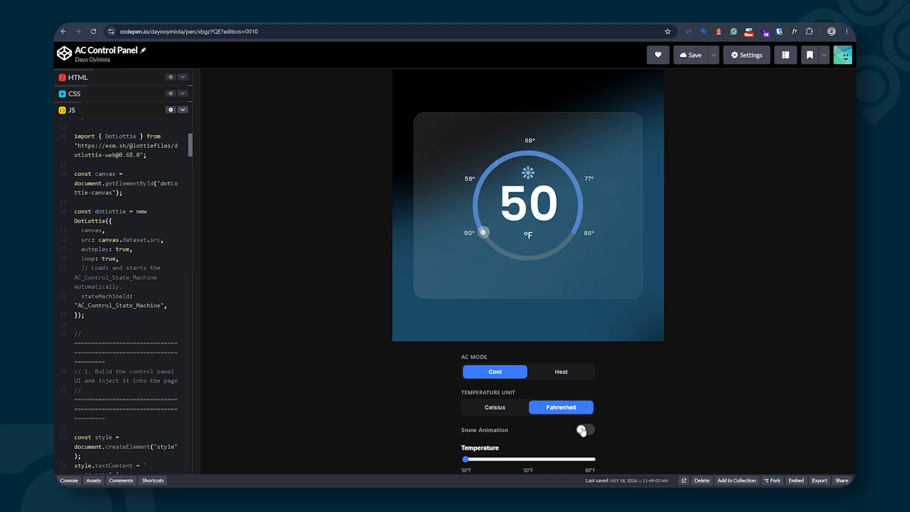
Step: Test the Snow Animation toggle, leaving it on, and set the temperature to 20°C with the unit on Celsius
click(583, 430)
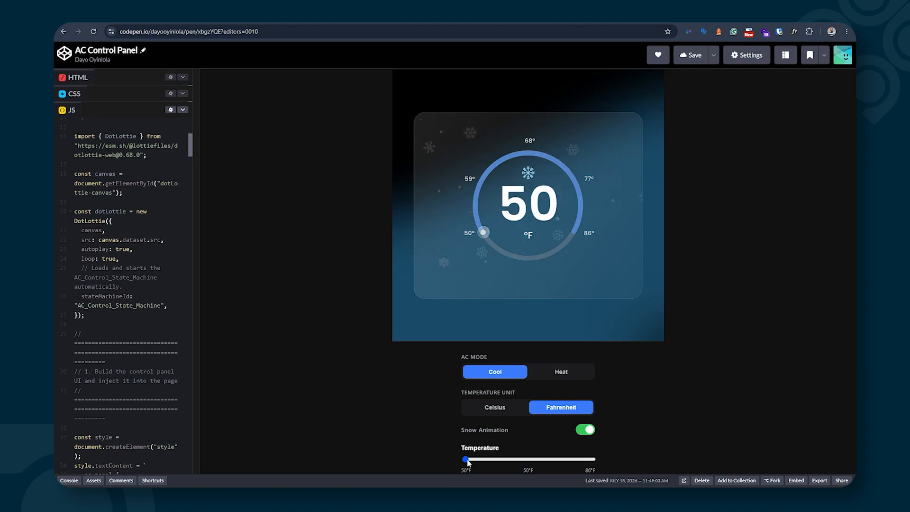
mouse_move(466, 460)
mouse_down()
mouse_move(597, 458)
mouse_move(455, 451)
mouse_up()
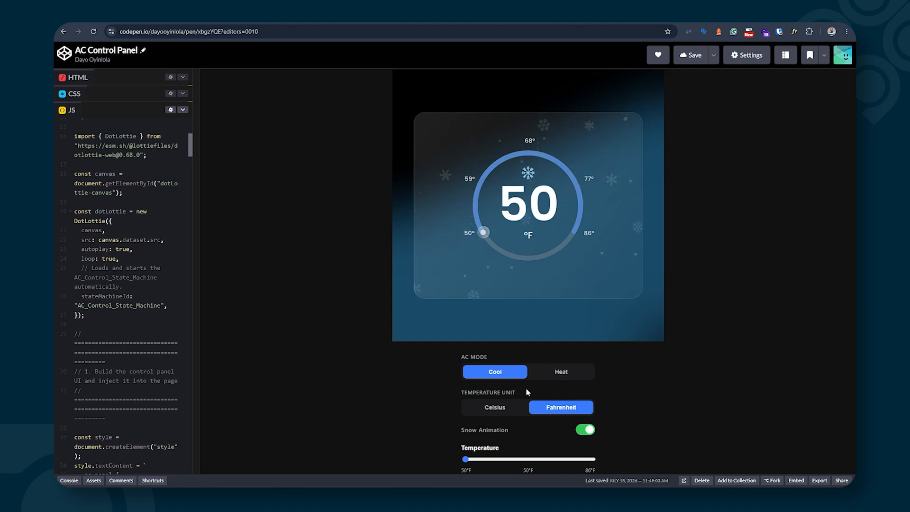
click(494, 408)
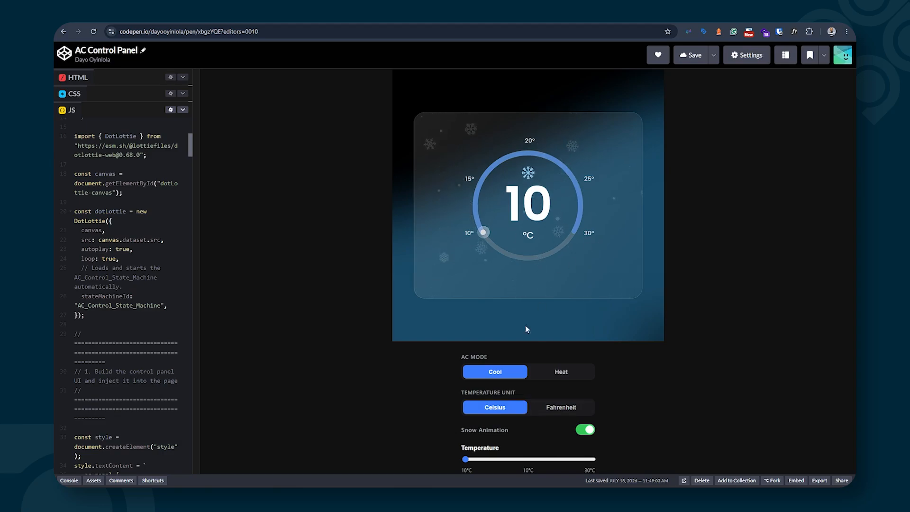
drag(466, 459, 522, 457)
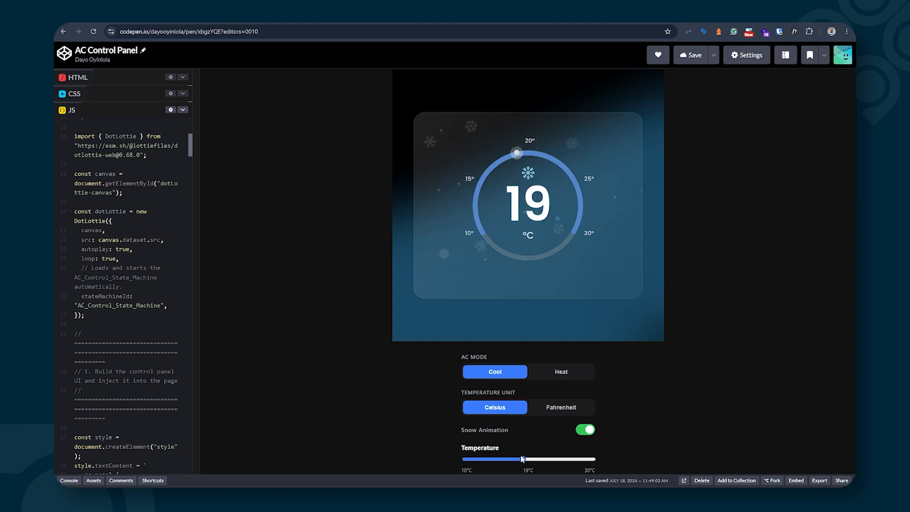
drag(524, 460, 529, 459)
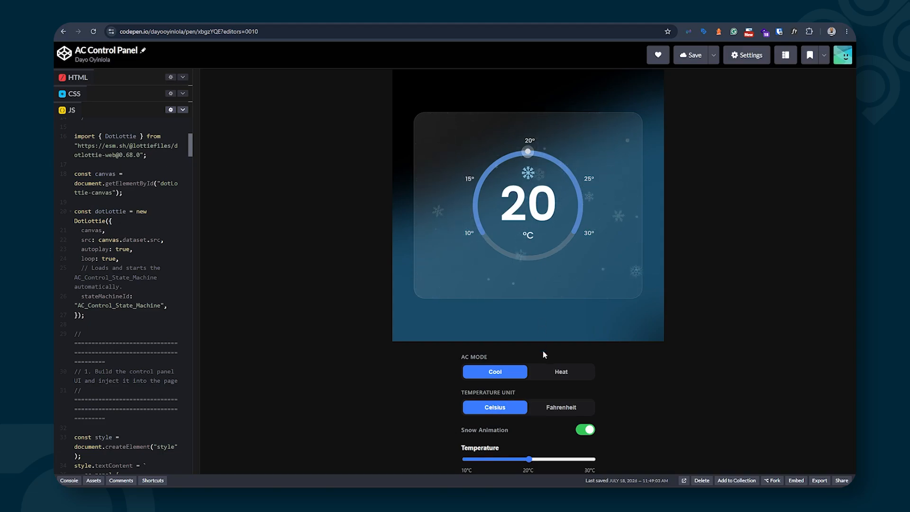
Step: Test the temperature in Fahrenheit by raising it to about 81°F, and return the unit to Celsius
click(561, 407)
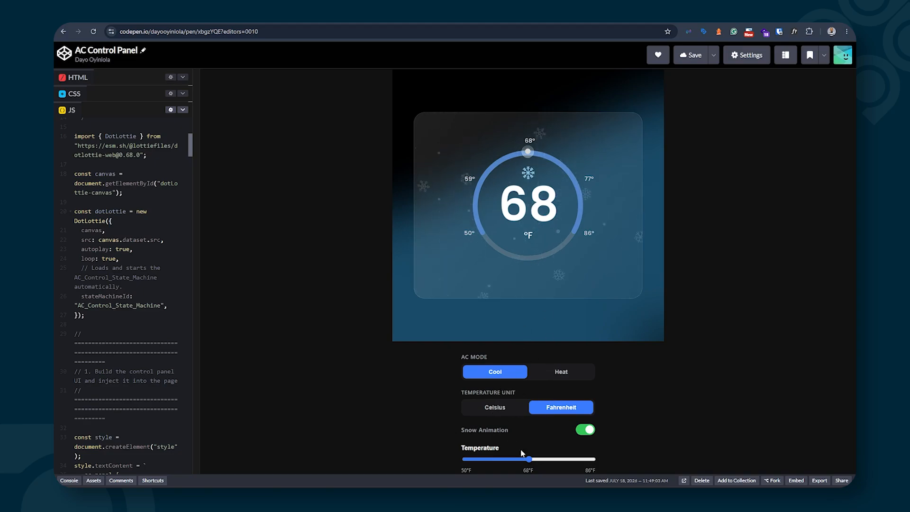
drag(530, 459, 572, 457)
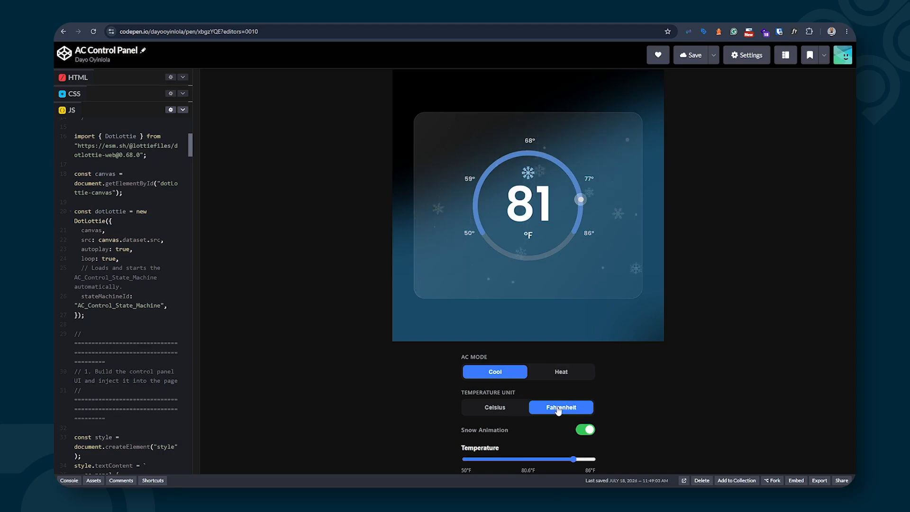
click(511, 407)
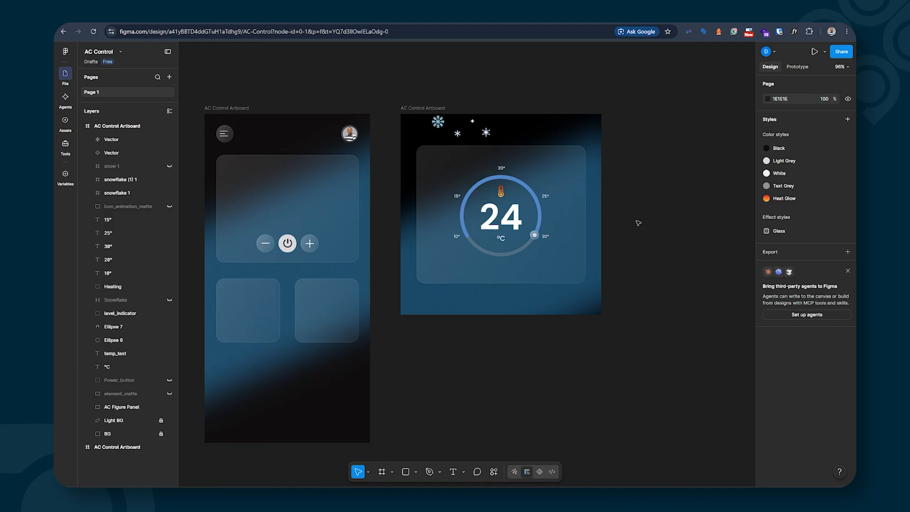
Step: Switch to the AC Control Panel v2 file in Lottie Creator and preview its animation in the web player test
scroll(639, 222, up, 3)
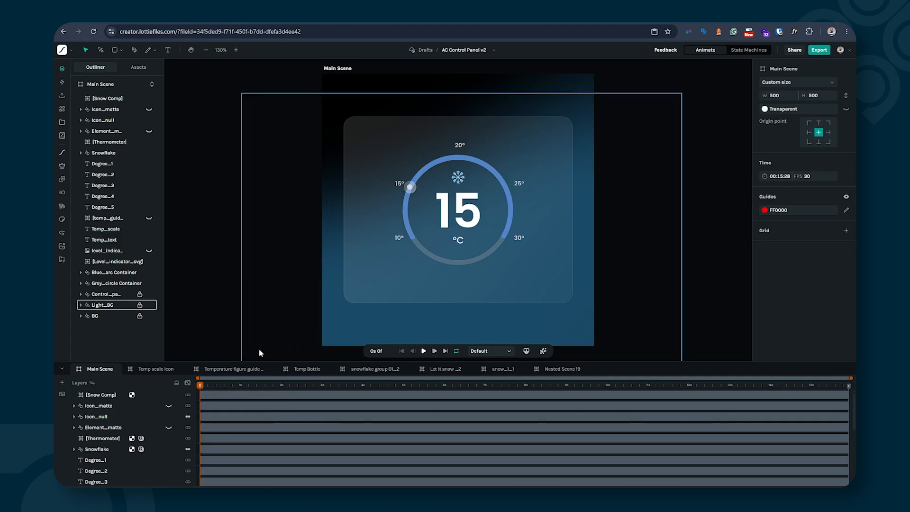
click(526, 351)
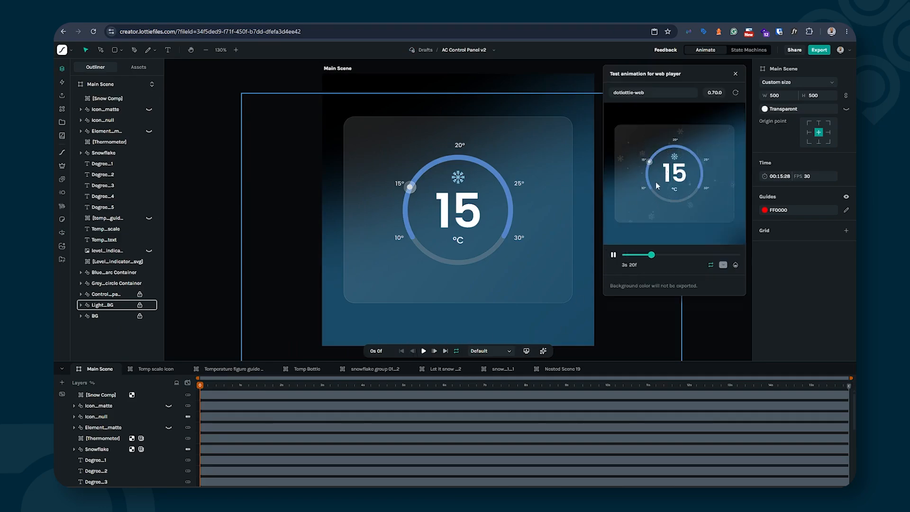
click(735, 74)
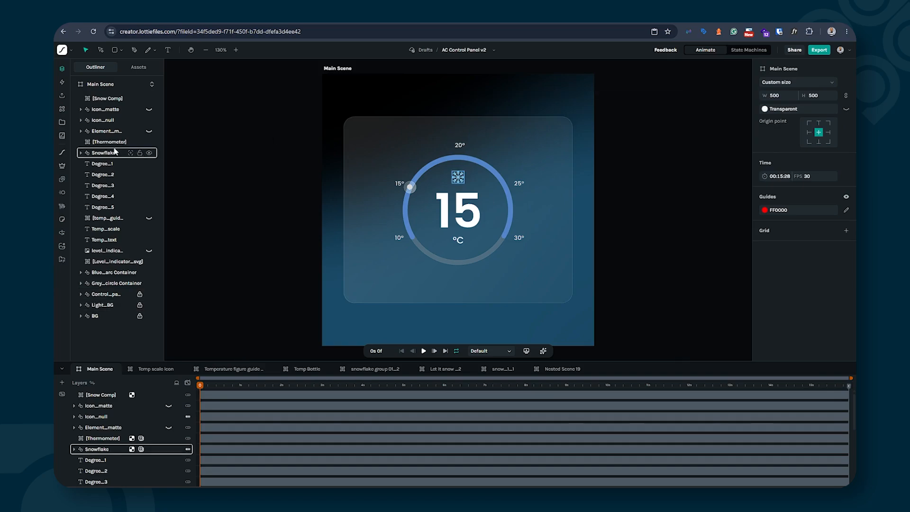
Step: Search the community animations for "snow", examine the details of the first falling-snow animation, and close the library
click(62, 153)
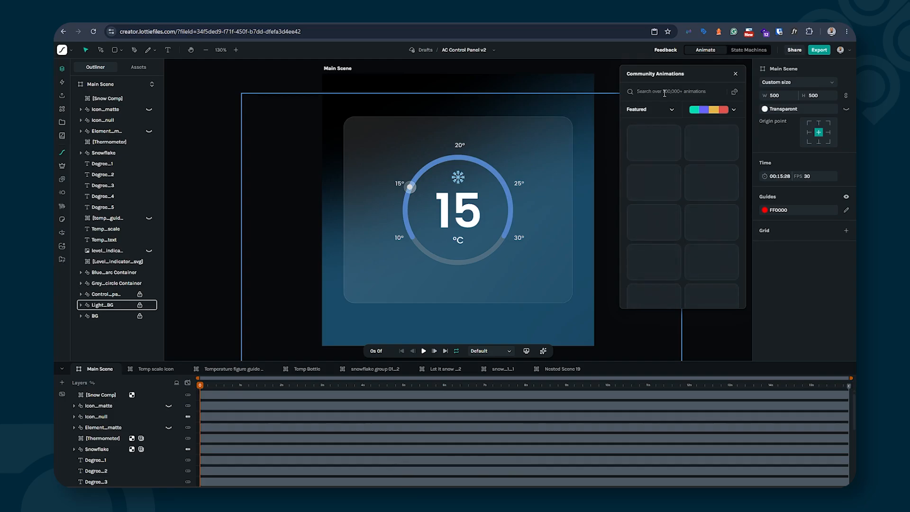
click(664, 93)
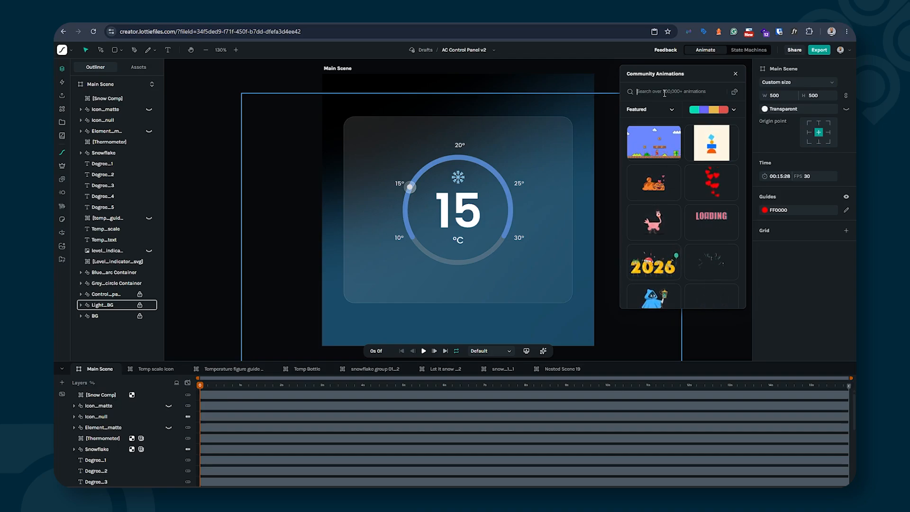
text(snow)
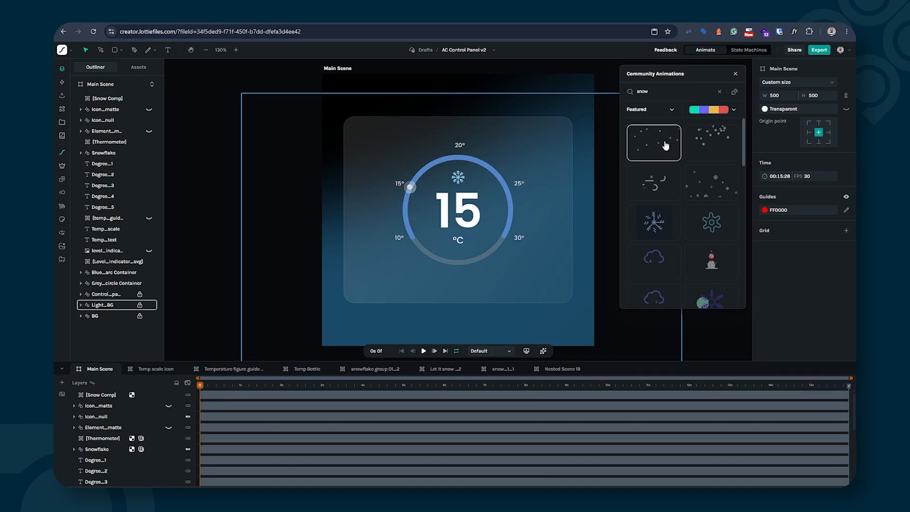
click(654, 149)
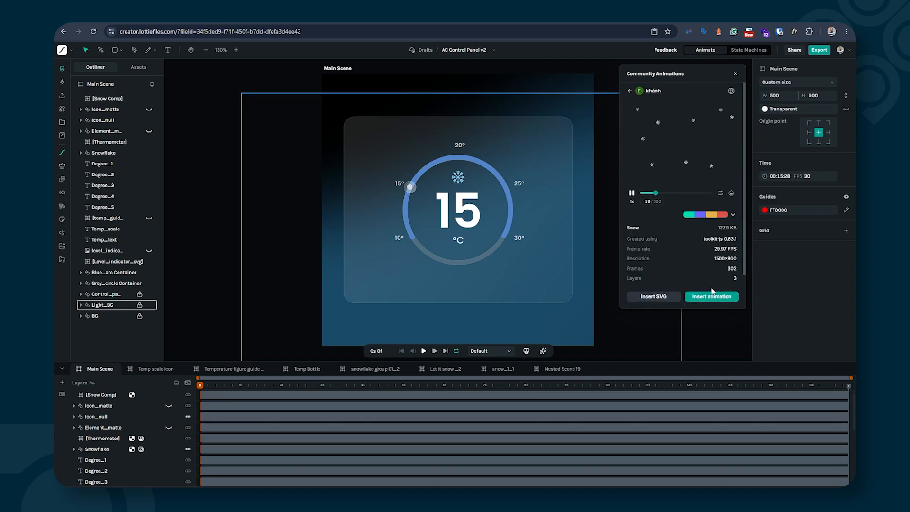
click(433, 110)
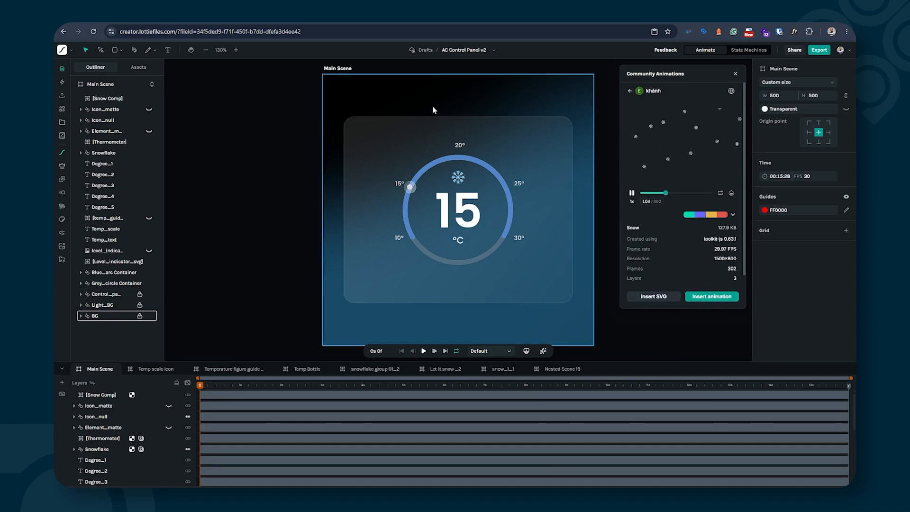
click(736, 75)
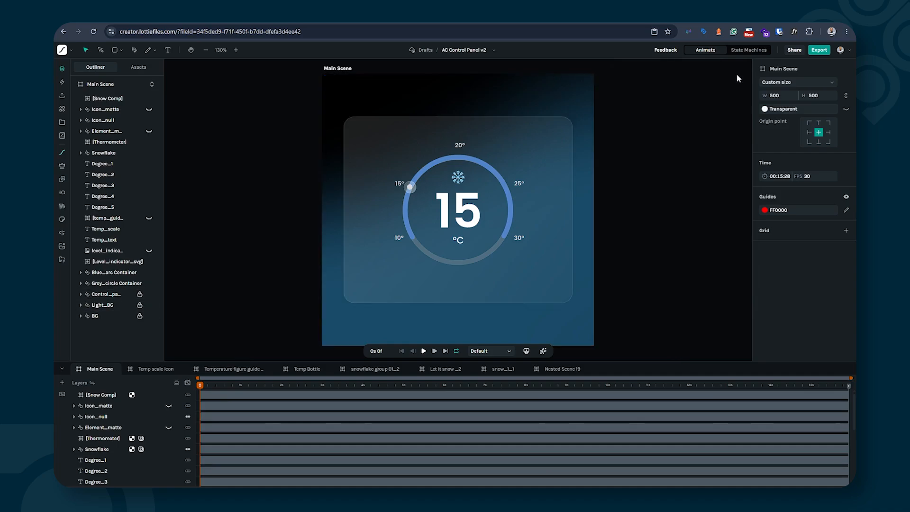
Step: Review the Main Scene's segments by playing Cool, Transition_to_heat, Heat and Transition_to_cool, and stop playback
mouse_move(199, 386)
mouse_down()
mouse_move(250, 391)
mouse_move(200, 388)
mouse_up()
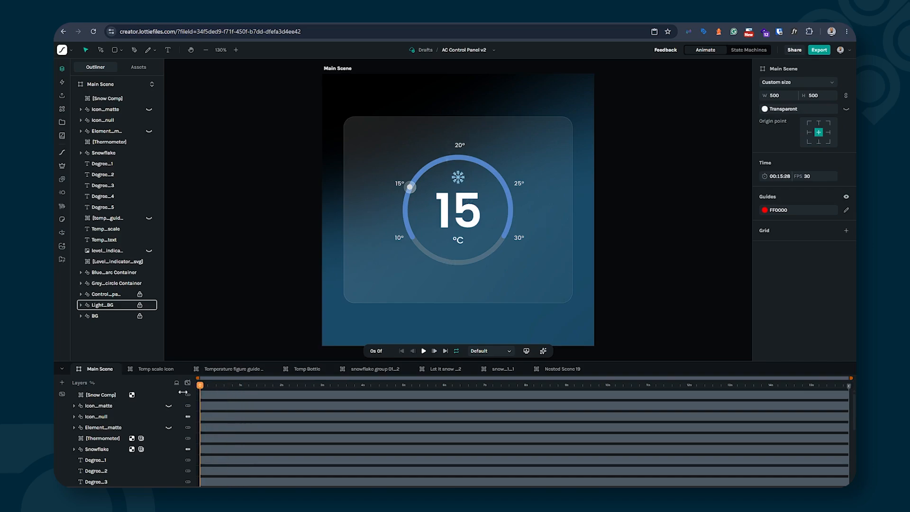
click(62, 394)
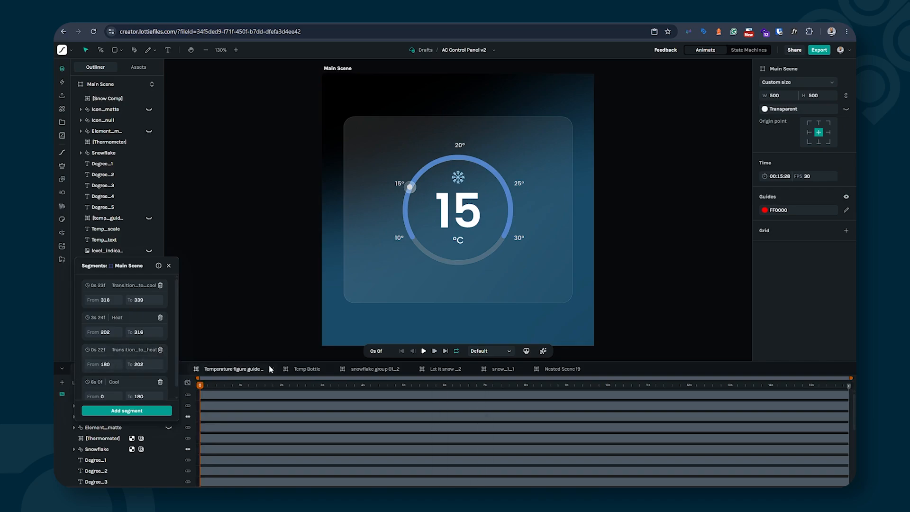
click(423, 351)
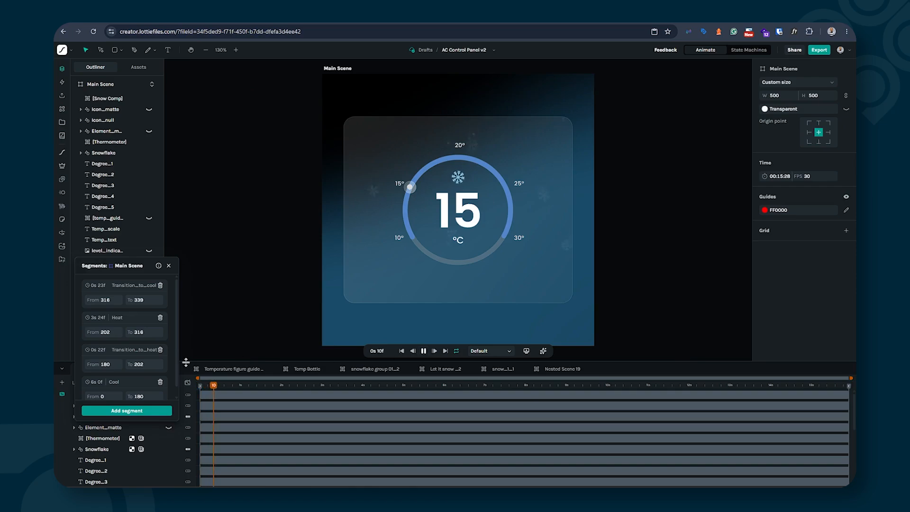
click(98, 379)
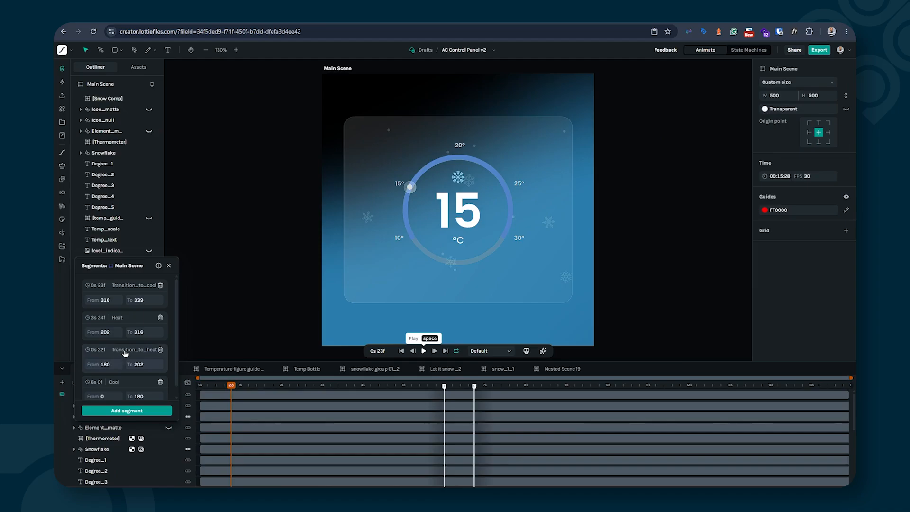
key(space)
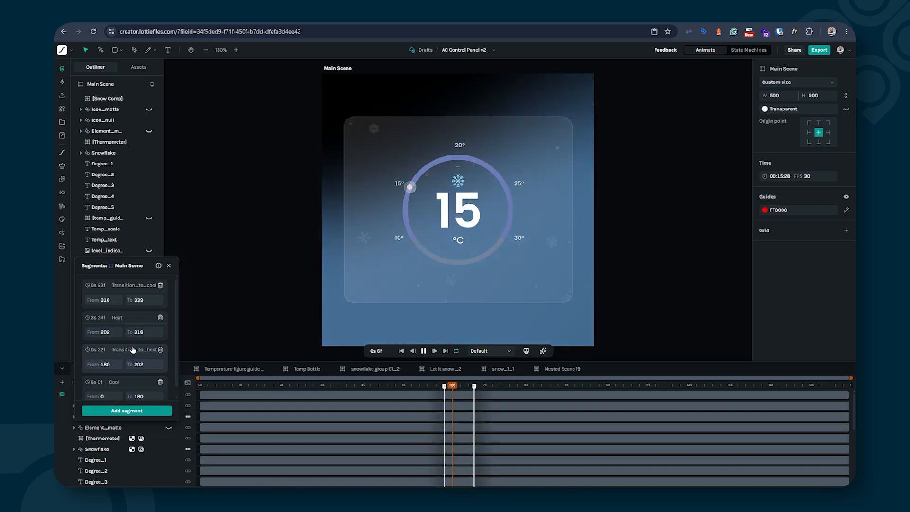
click(132, 326)
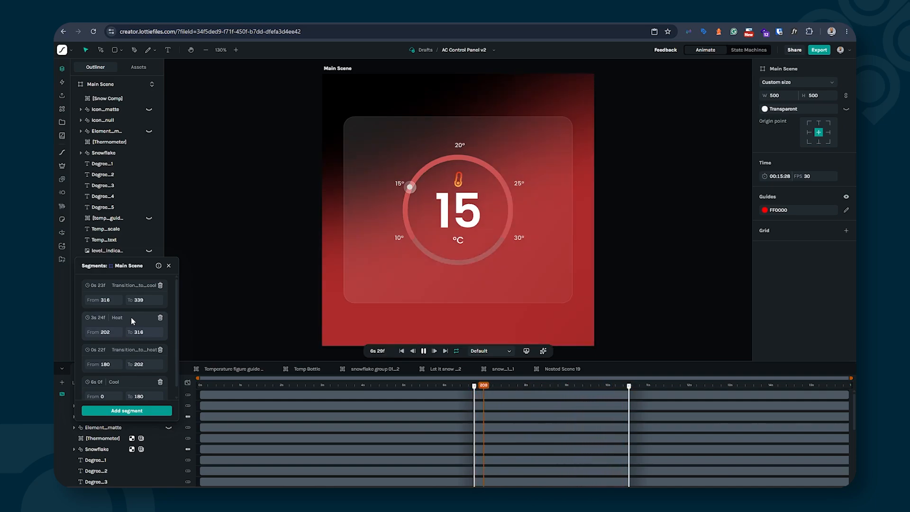
click(129, 286)
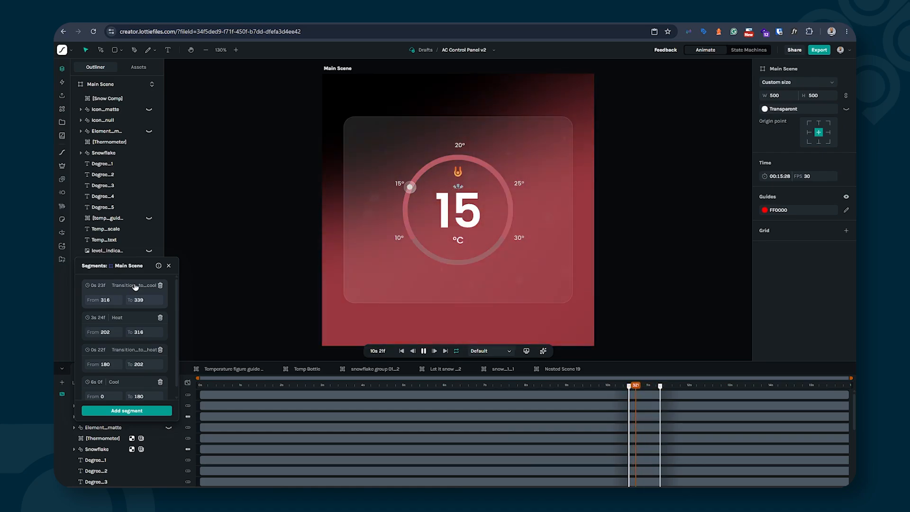
click(169, 266)
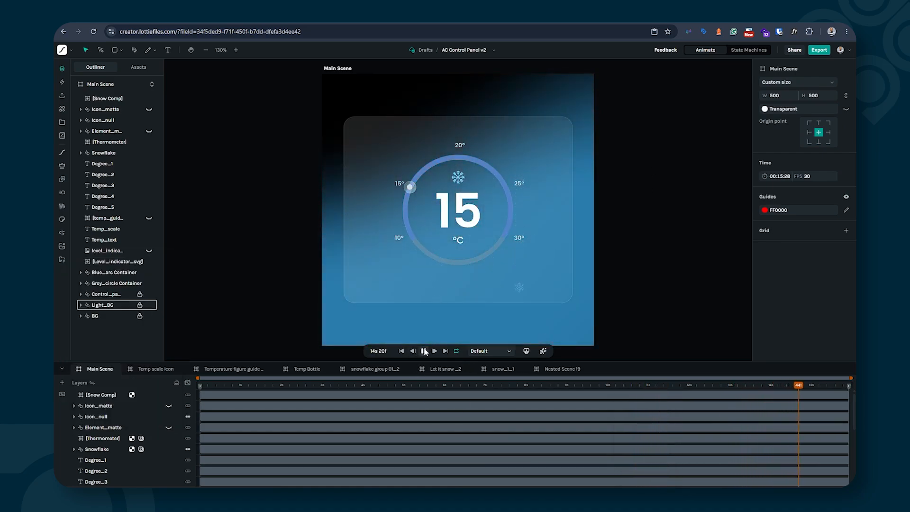
click(423, 351)
Step: Open the state machine workspace, examine the AC_Control_State_Machine graph, and add a new empty state machine
click(754, 49)
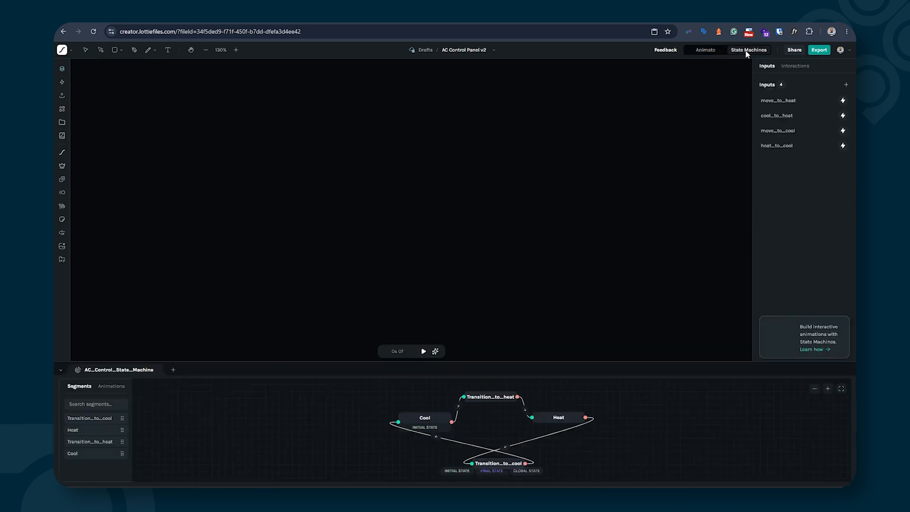
drag(412, 393, 344, 388)
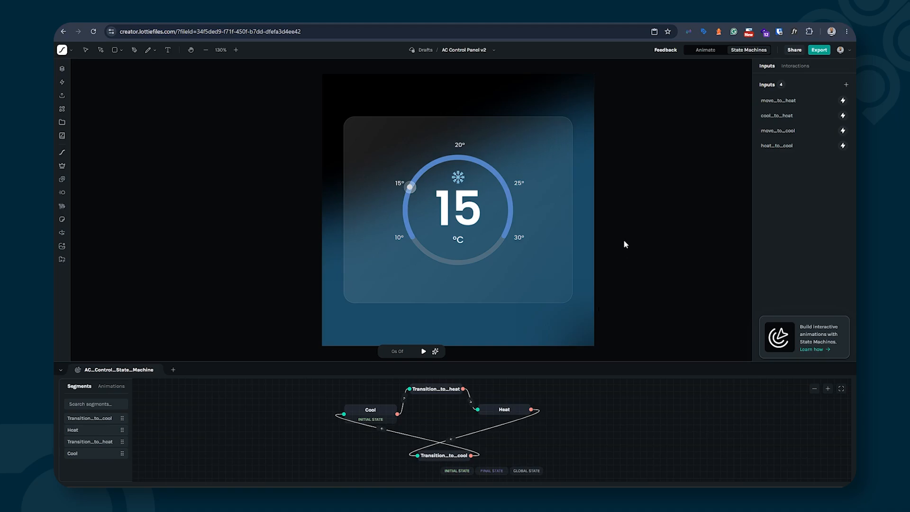
click(173, 369)
click(195, 370)
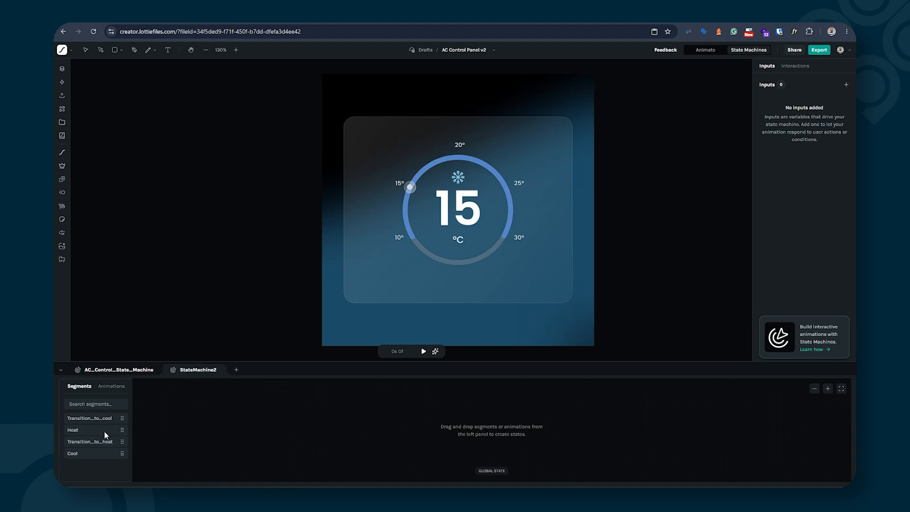
Step: Add the Cool segment to the empty state machine as its initial state and set its loop to infinite
drag(81, 453, 391, 424)
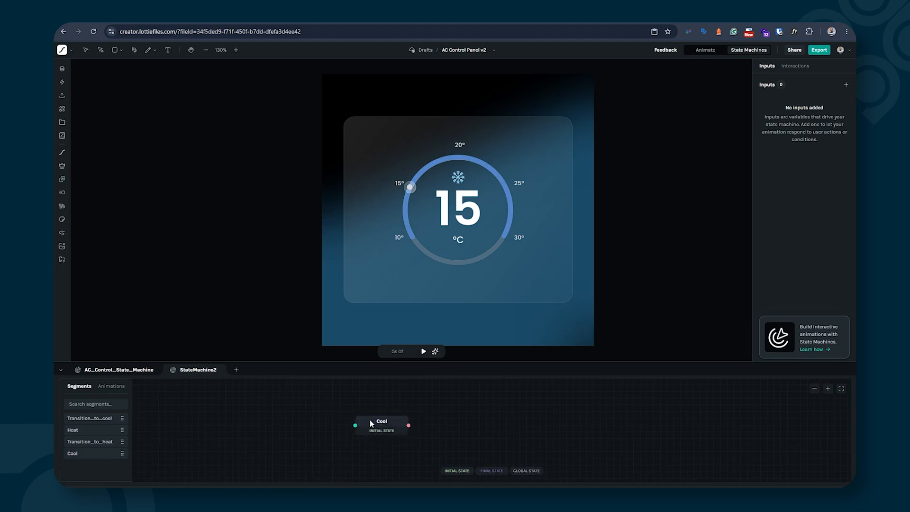
click(372, 423)
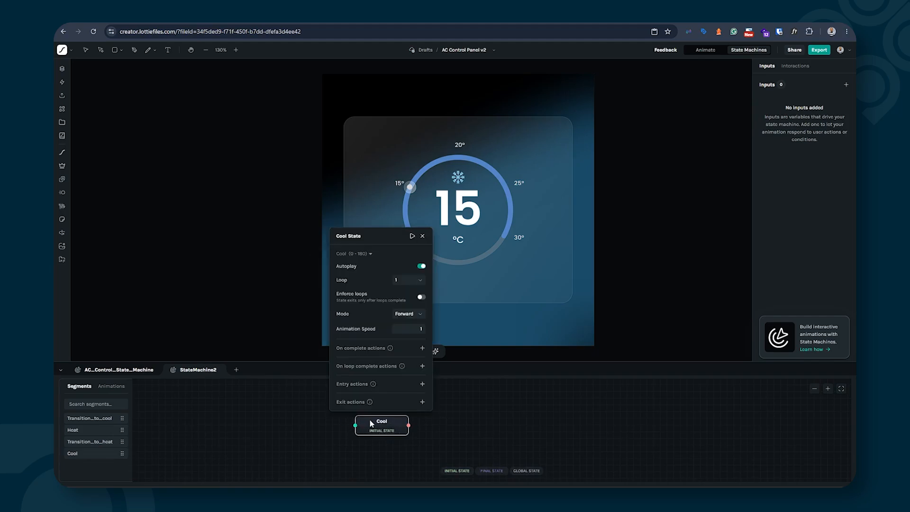
click(405, 280)
click(402, 296)
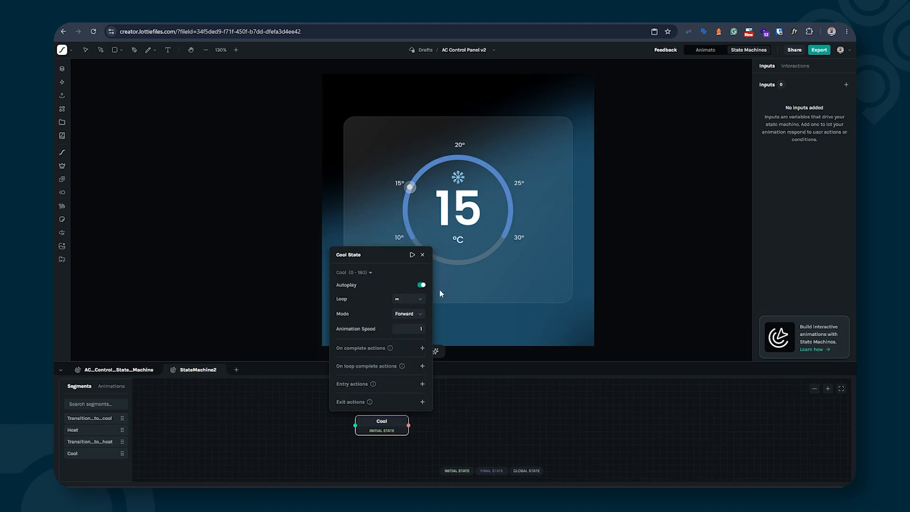
Step: Close the Cool state's settings, preview its looping playback, and stop it
click(451, 401)
click(425, 353)
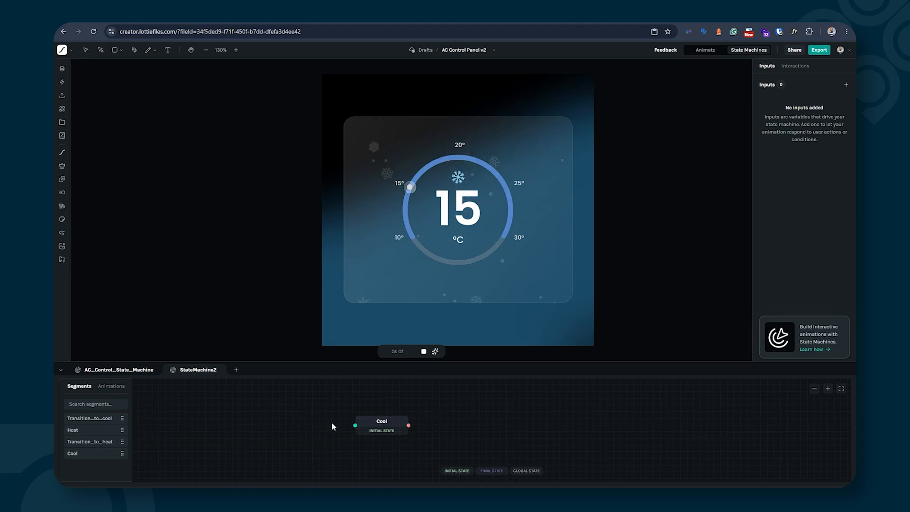
click(423, 351)
Step: Add a Transition_to_heat state connected from the Cool state, and preview the state machine
drag(84, 442, 423, 402)
drag(379, 428, 370, 427)
drag(434, 386, 432, 408)
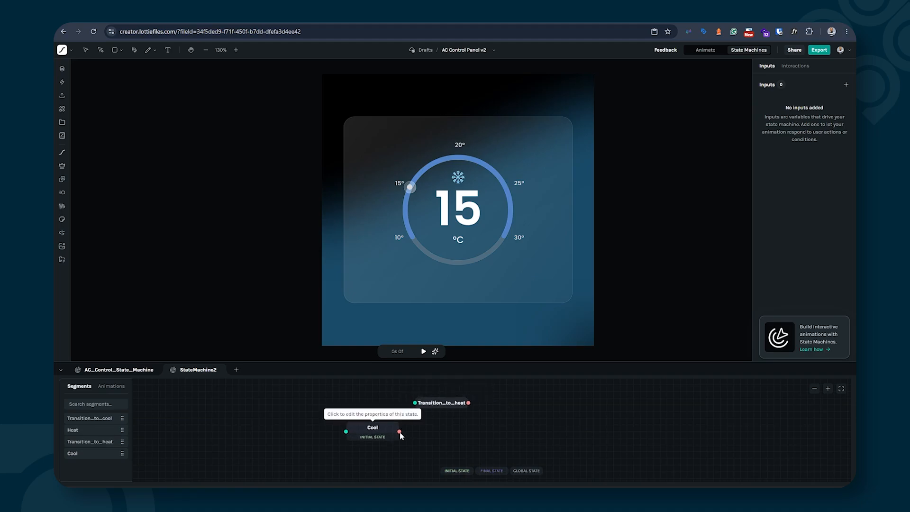
drag(399, 432, 412, 406)
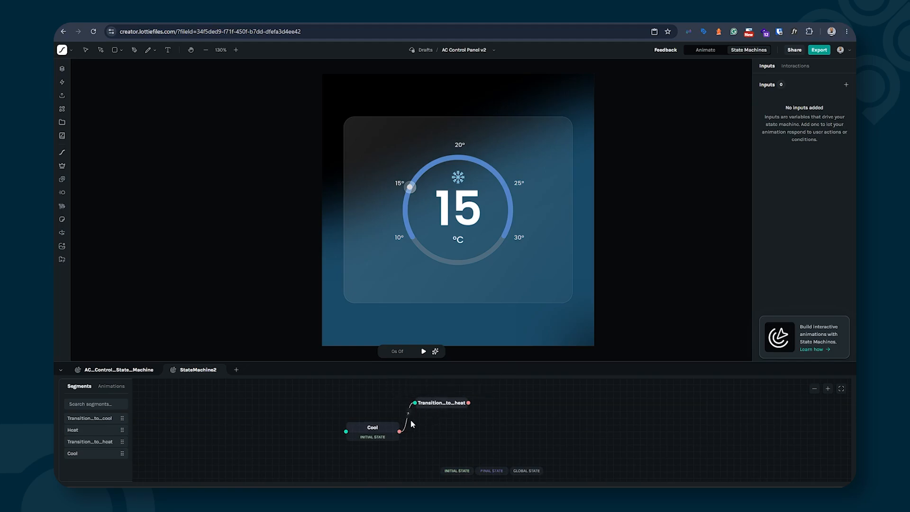
click(423, 351)
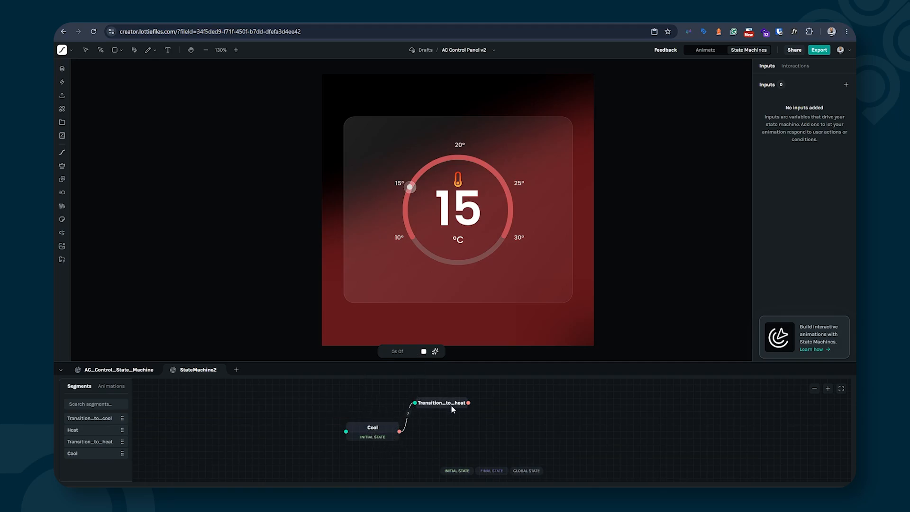
click(424, 352)
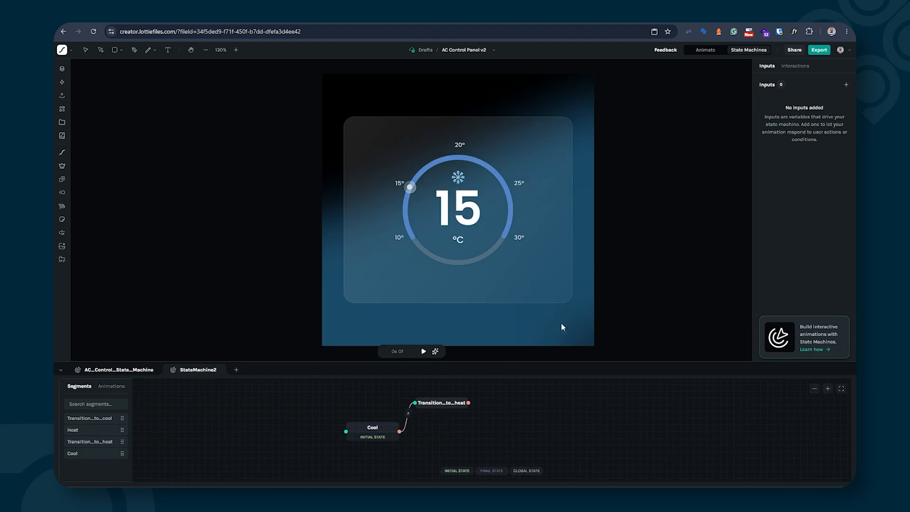
Step: Create a new input named move_to_heat with the type Event
click(845, 84)
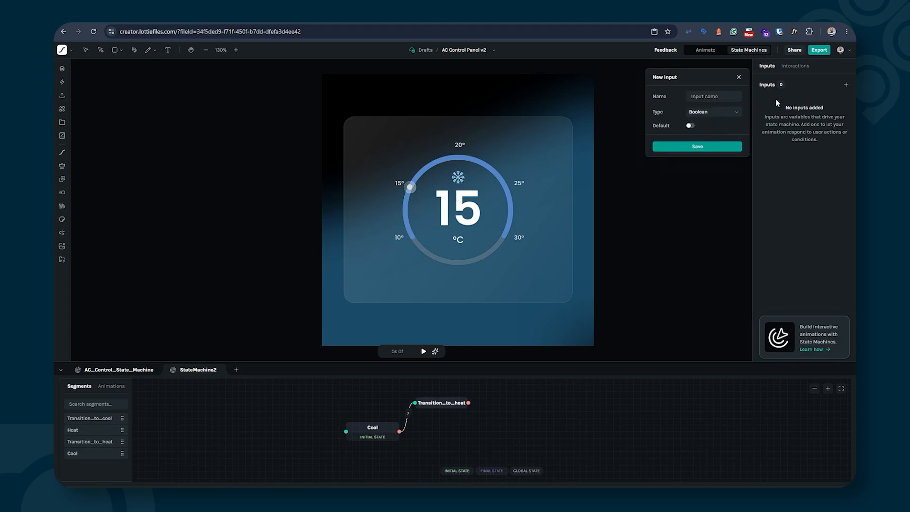
click(726, 97)
text(move_to_heat)
click(718, 115)
click(706, 138)
click(711, 136)
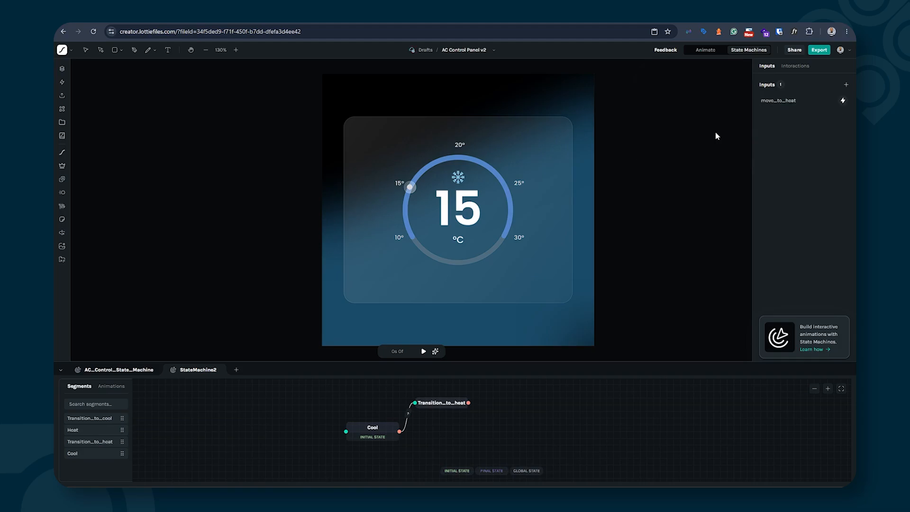
Step: Add a move_to_heat condition to the transition from Cool to Transition_to_heat
click(407, 416)
click(402, 404)
click(408, 414)
click(451, 460)
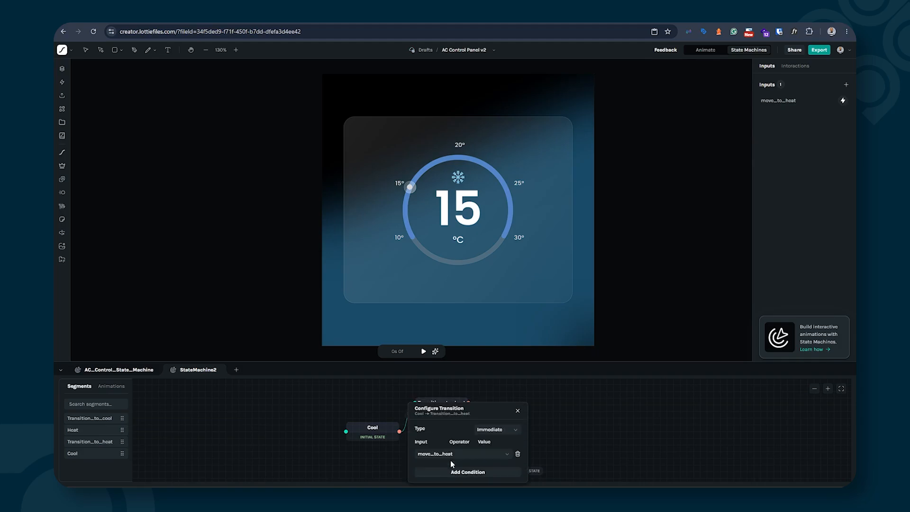
drag(461, 409, 481, 388)
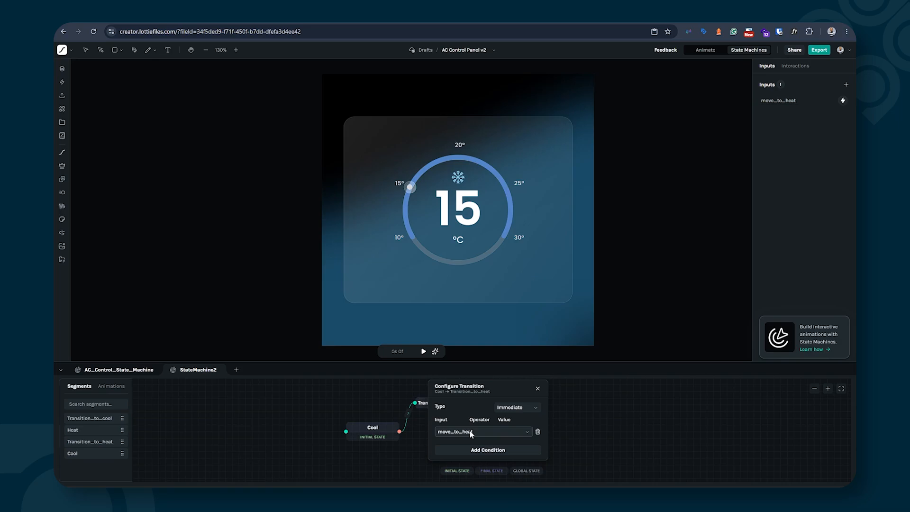
click(538, 390)
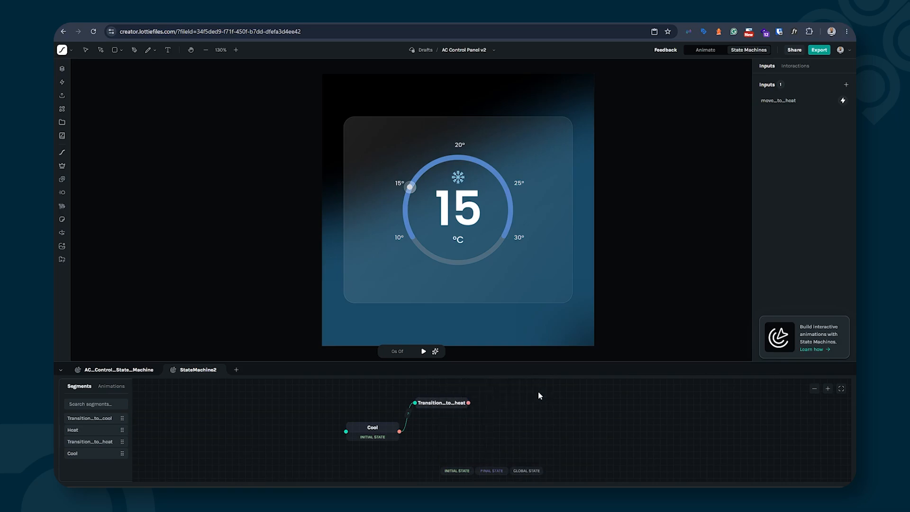
Step: Preview the state machine, fire move_to_heat, and review the properties of the Transition_to_heat state
click(421, 352)
click(841, 100)
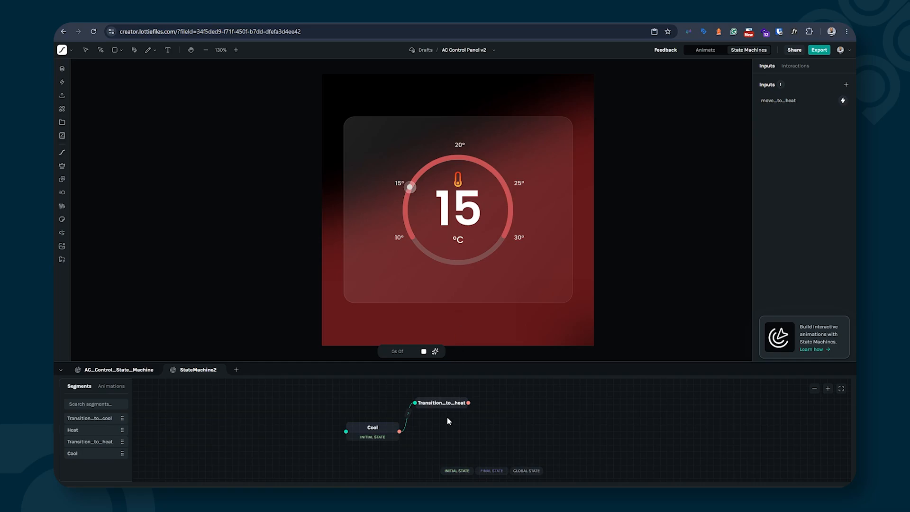
click(447, 404)
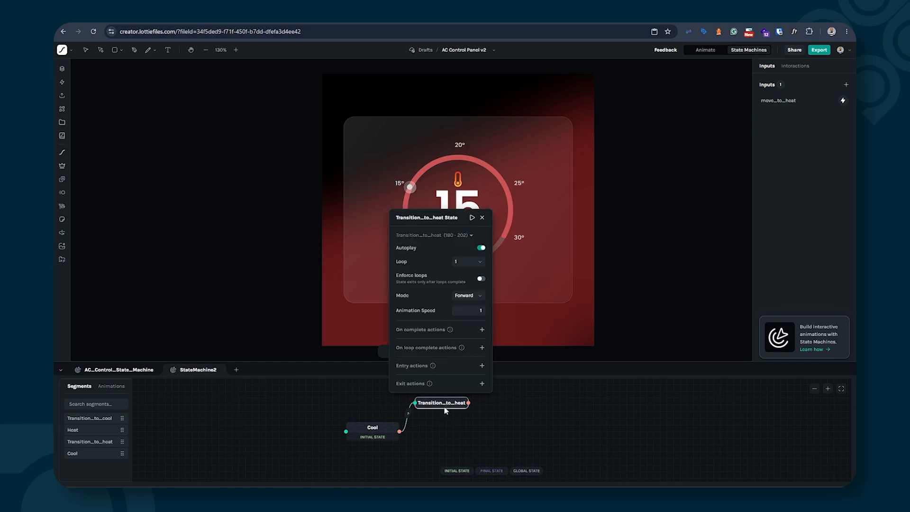
click(434, 442)
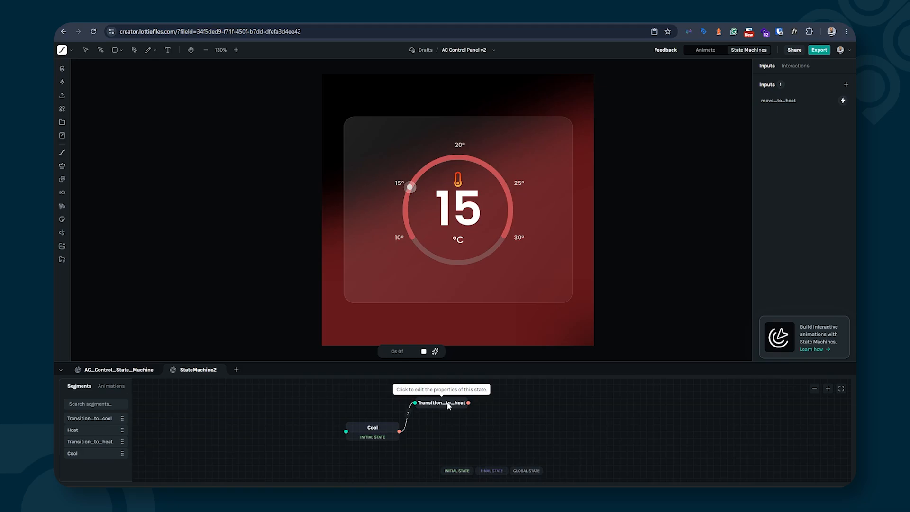
Step: Add a Heat state connected from Transition_to_heat, and test the sequence by firing move_to_heat
drag(90, 430, 503, 435)
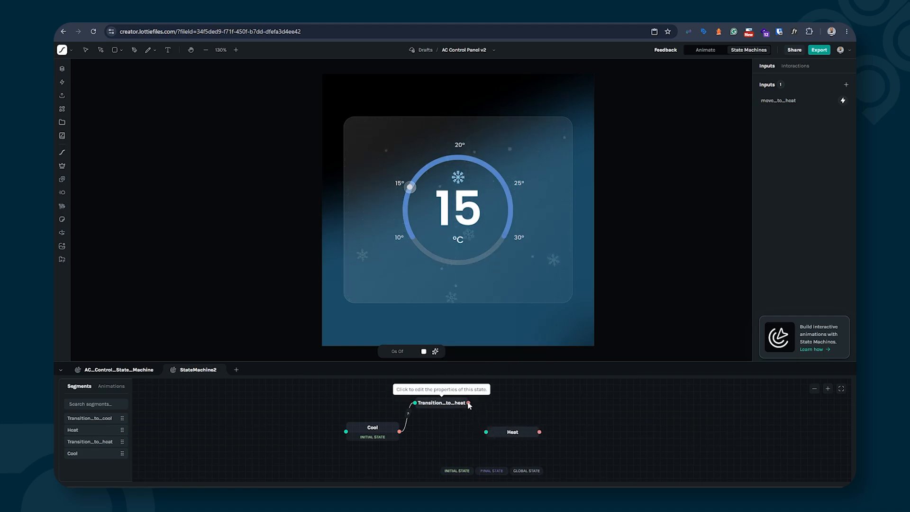
drag(468, 402, 486, 432)
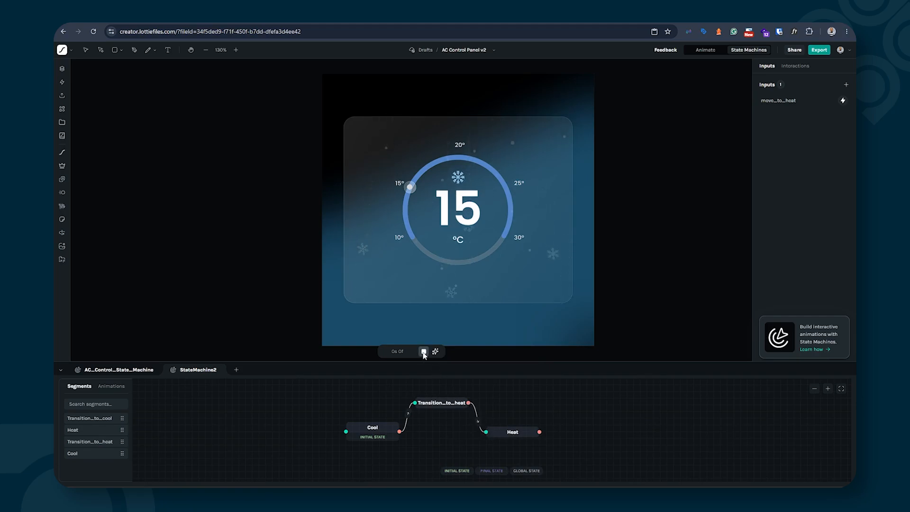
click(842, 101)
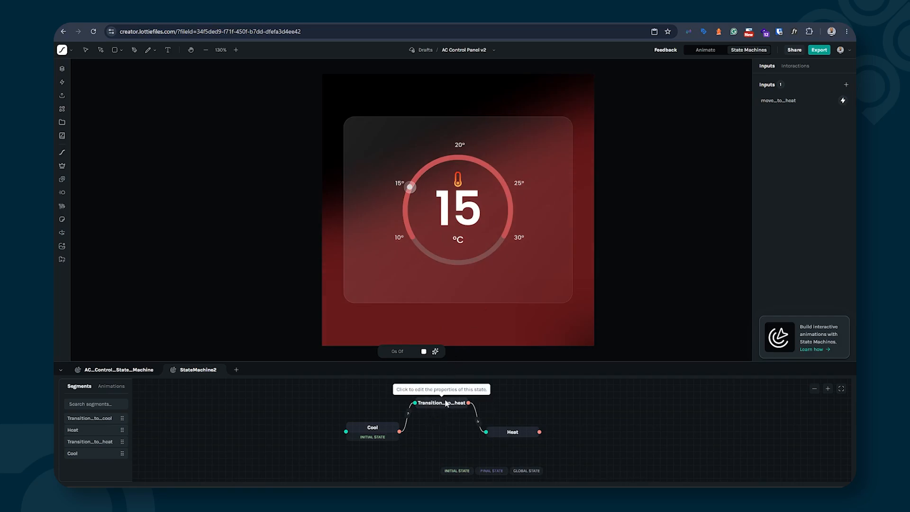
click(424, 352)
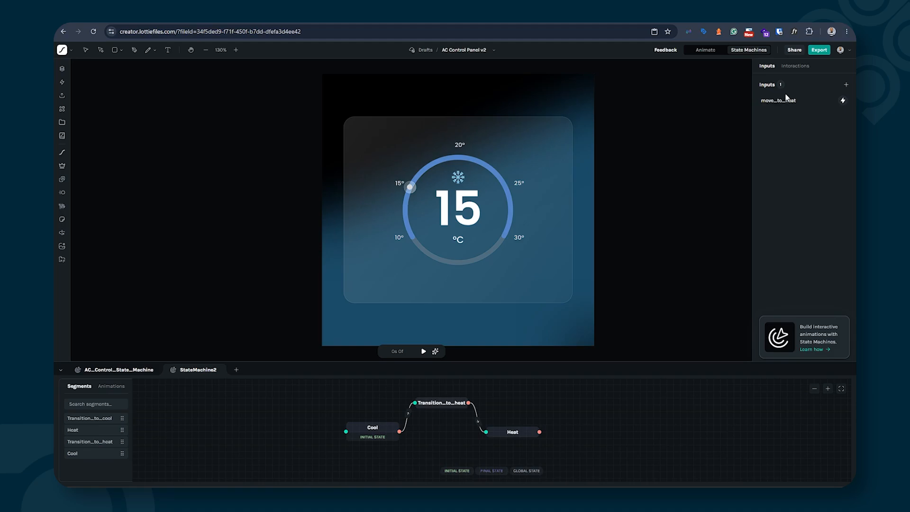
Step: Create a second input named cool_to_heat with the type Event
click(846, 85)
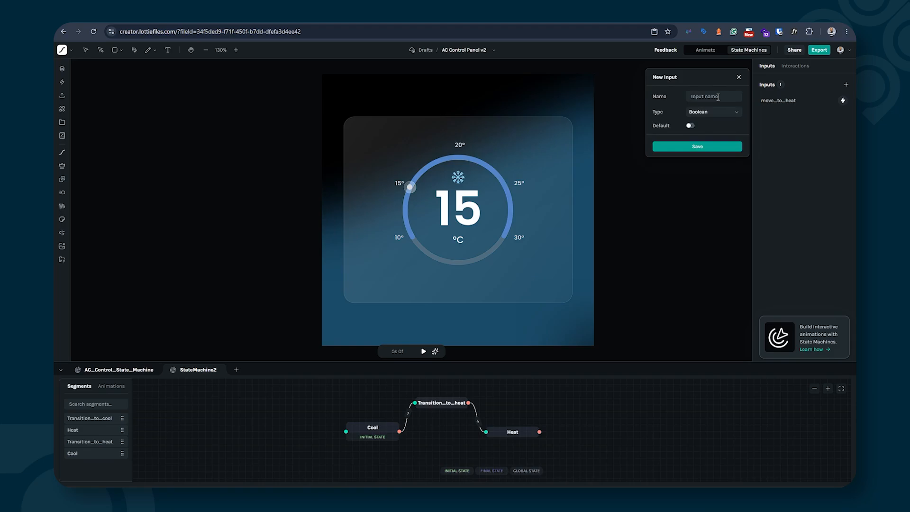
text(cool_to_heat)
click(728, 113)
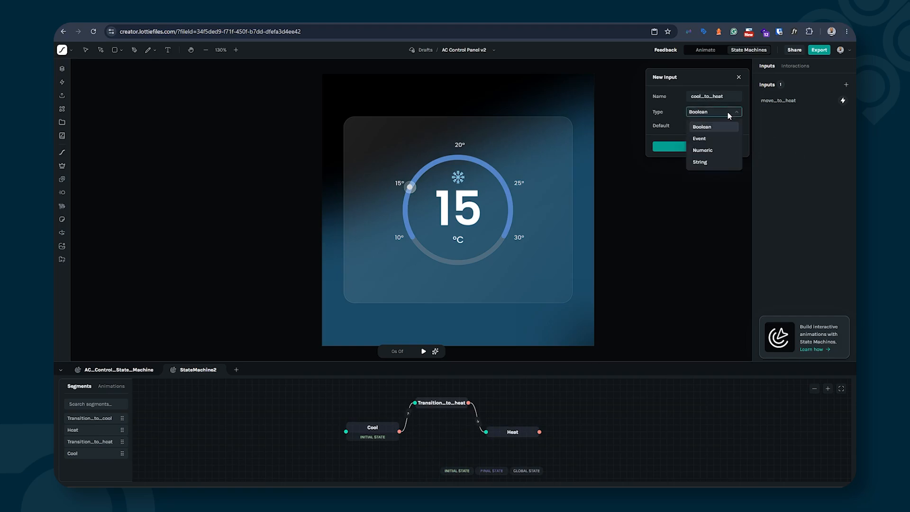
click(705, 140)
click(713, 136)
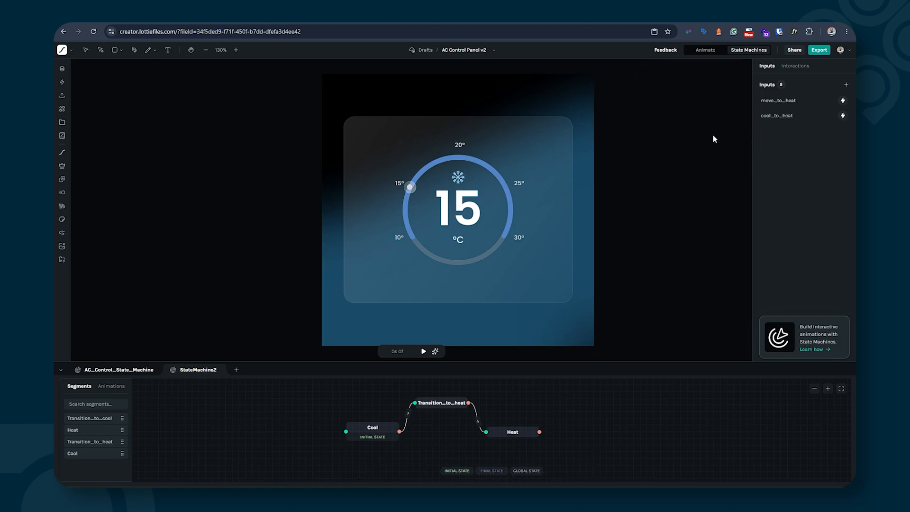
Step: Add an on-complete Fire Event action for cool_to_heat to the Transition_to_heat state, and recheck the setting
click(439, 405)
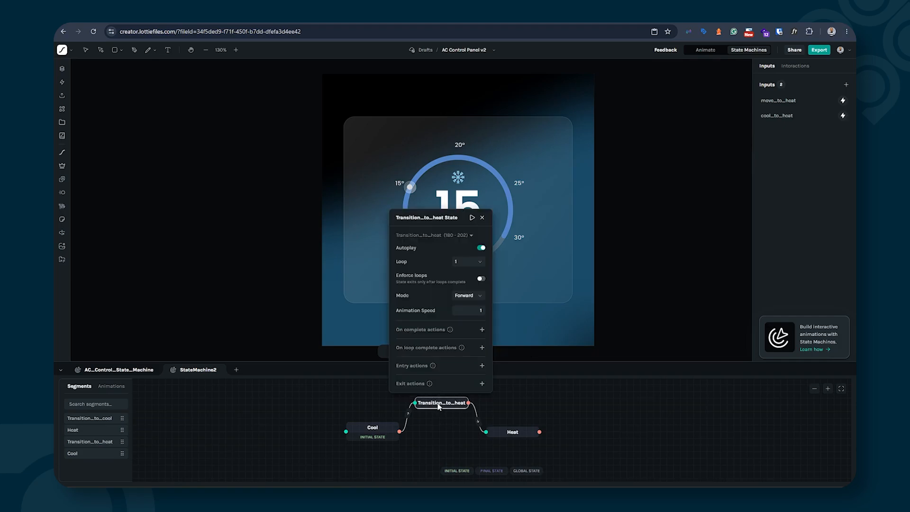
click(482, 331)
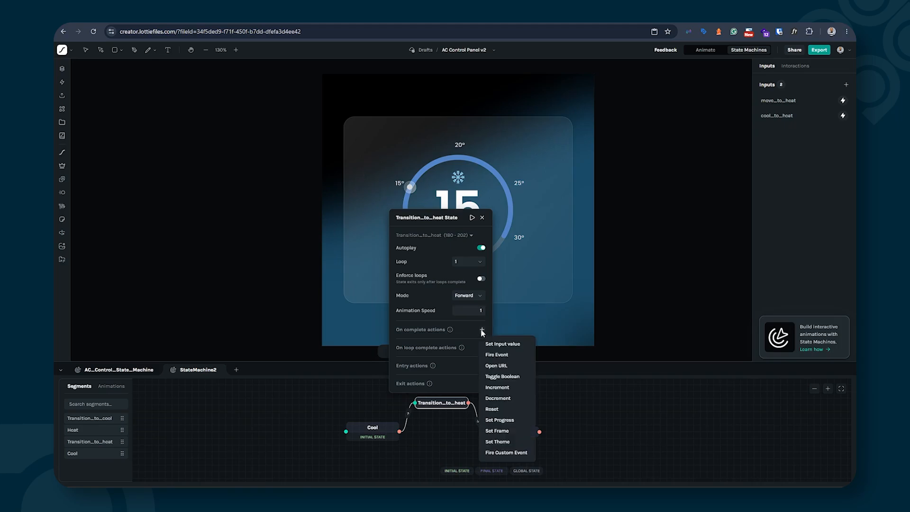
click(488, 355)
click(416, 325)
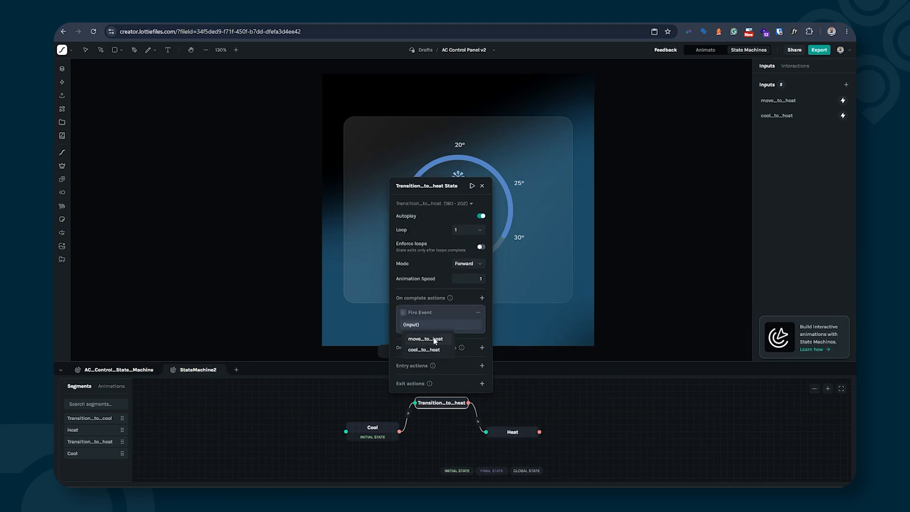
click(426, 348)
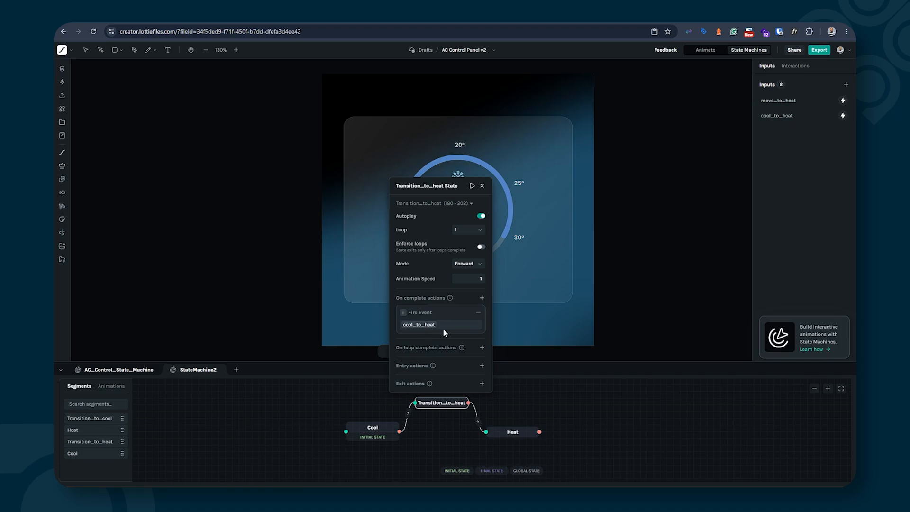
click(484, 186)
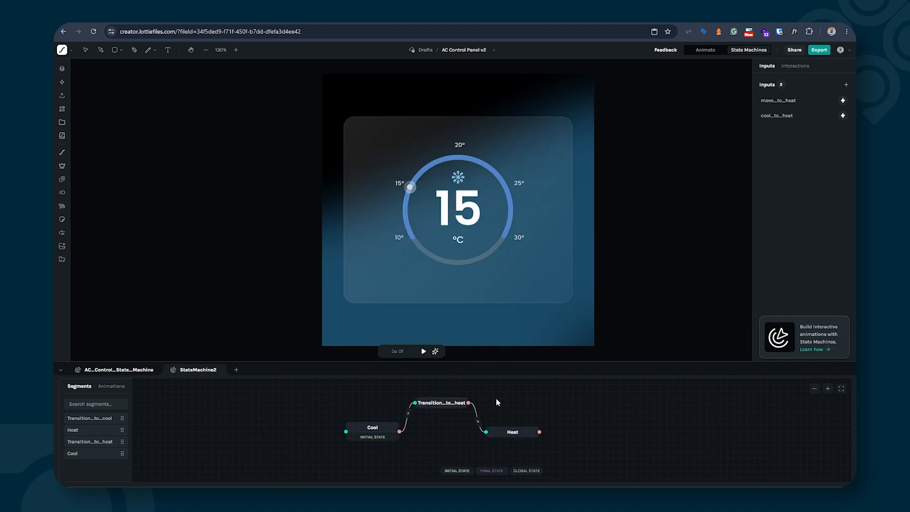
click(435, 402)
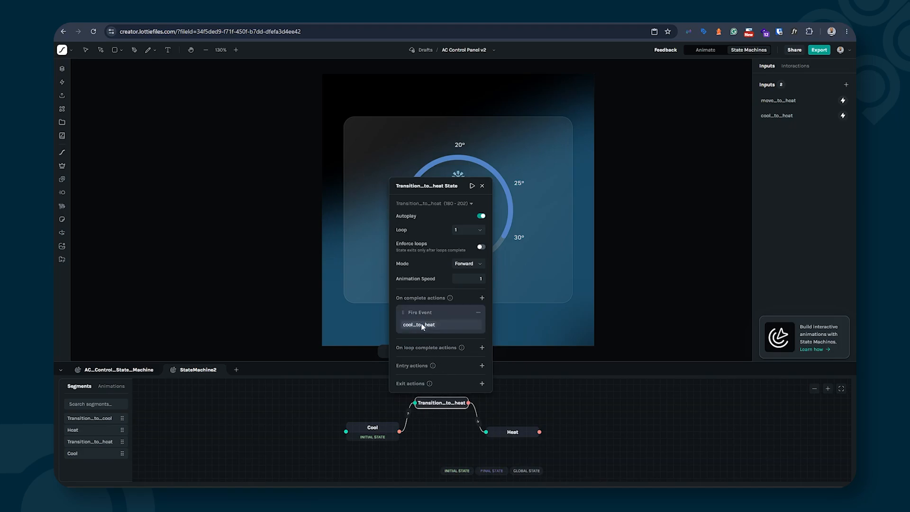
click(482, 186)
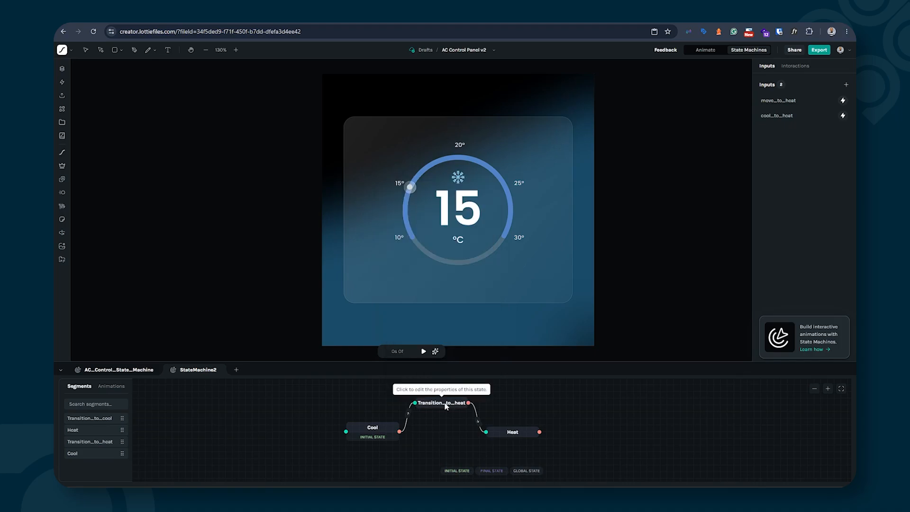
Step: Add a cool_to_heat condition to the transition from Transition_to_heat to Heat
click(478, 421)
drag(542, 428, 619, 361)
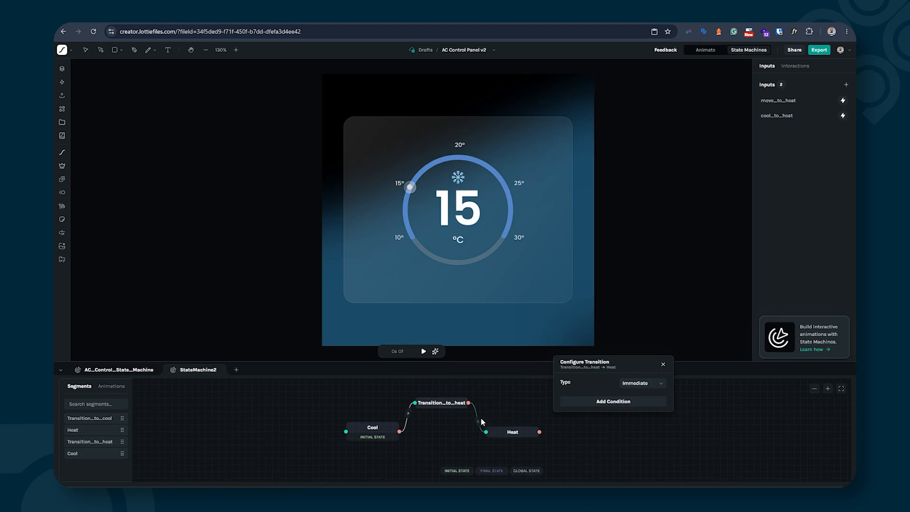
click(608, 402)
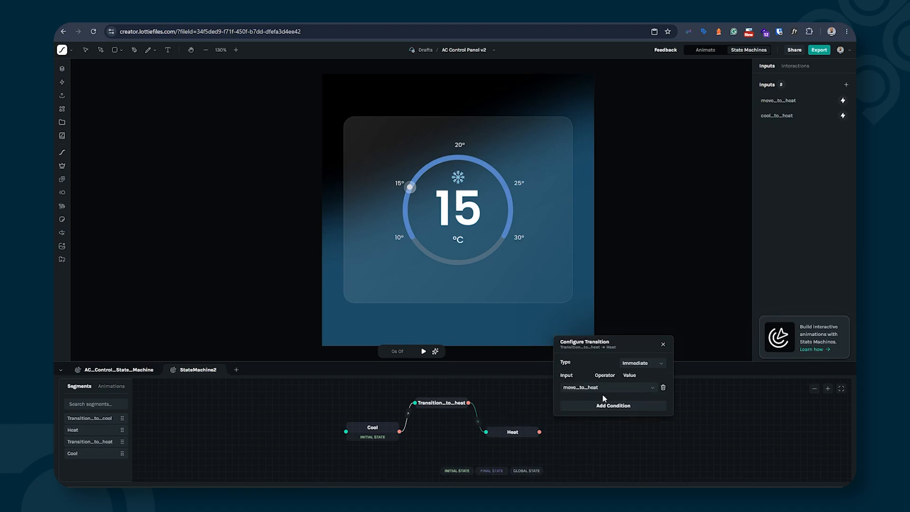
click(596, 390)
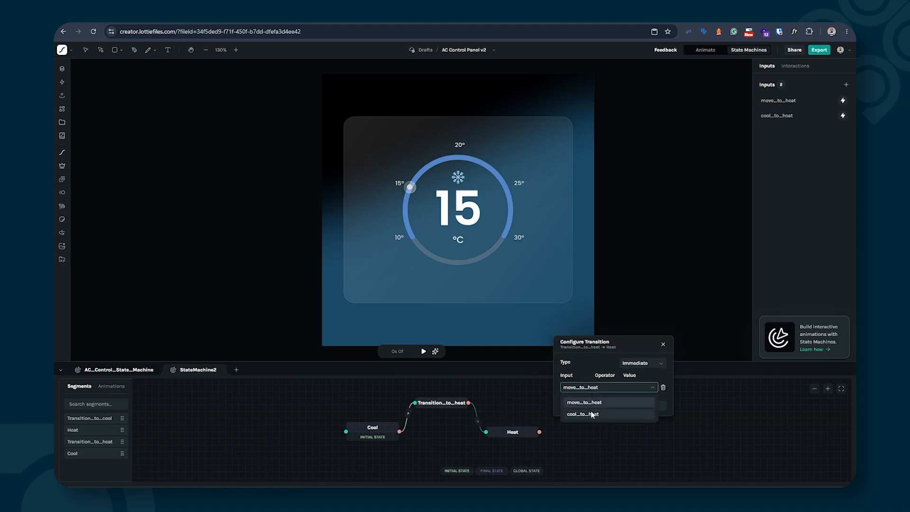
click(593, 415)
click(663, 345)
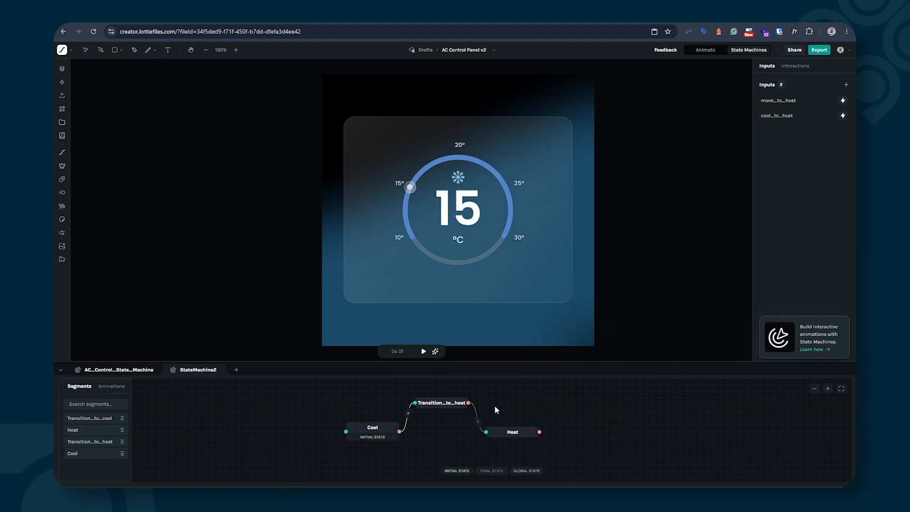
Step: Play the state machine, fire move_to_heat, and review the on-complete action of the Transition_to_heat state
click(423, 352)
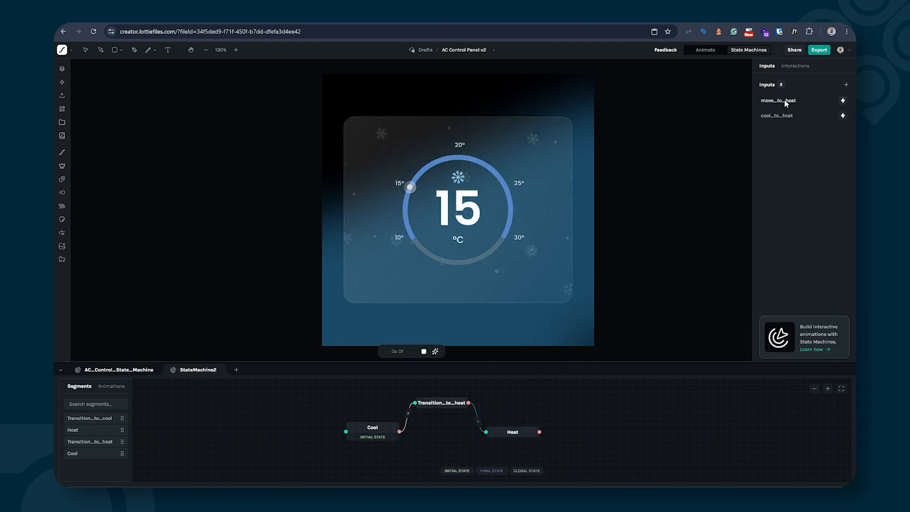
click(842, 101)
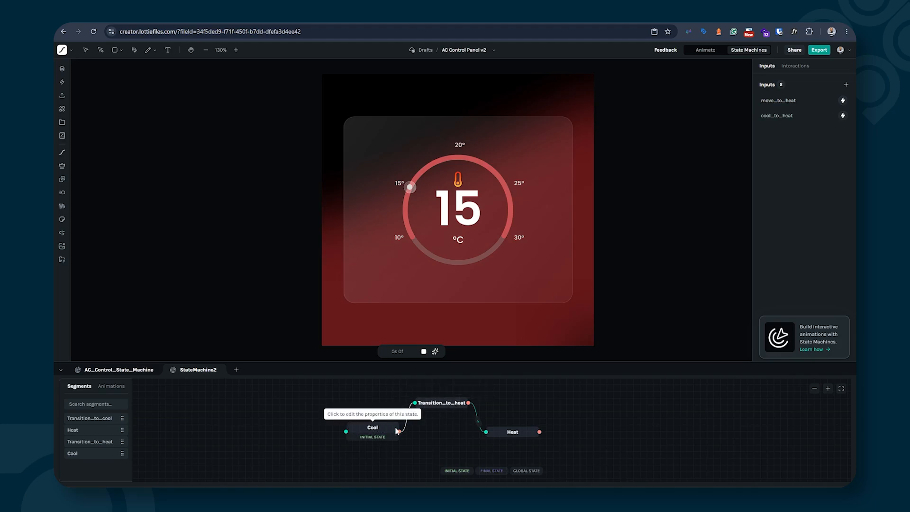
click(441, 403)
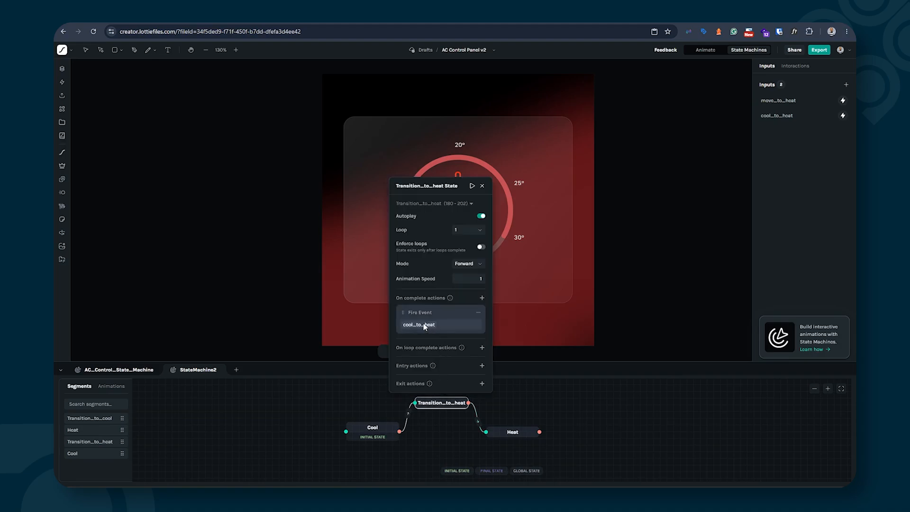
click(496, 400)
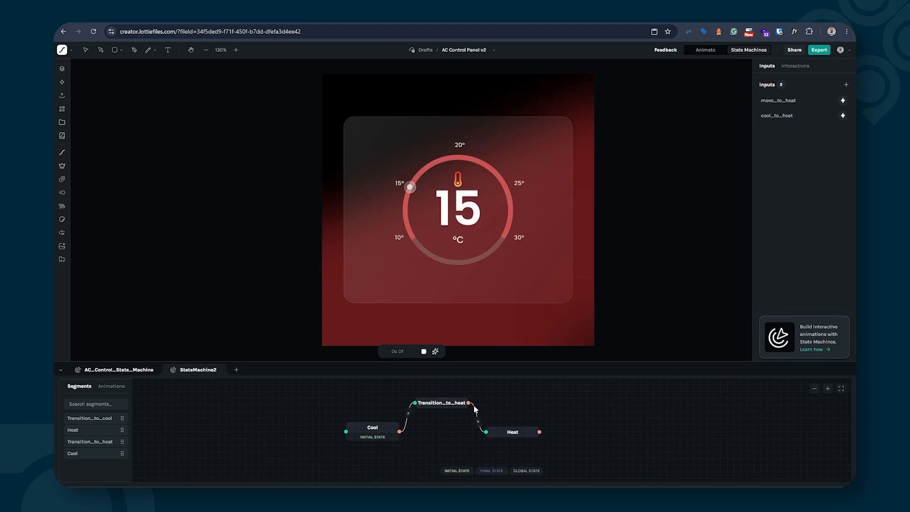
Step: Set the Heat state's loop to infinite, and retest the sequence by firing move_to_heat during playback
click(513, 434)
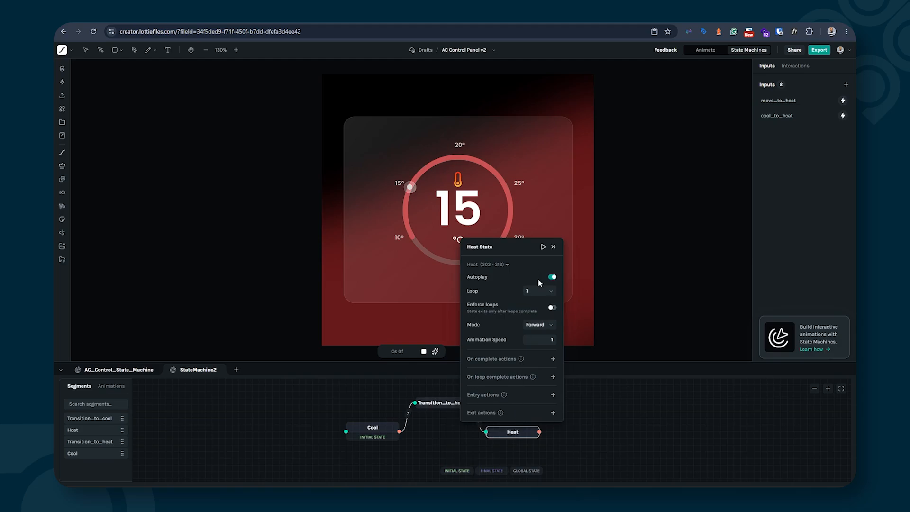
click(541, 292)
click(531, 306)
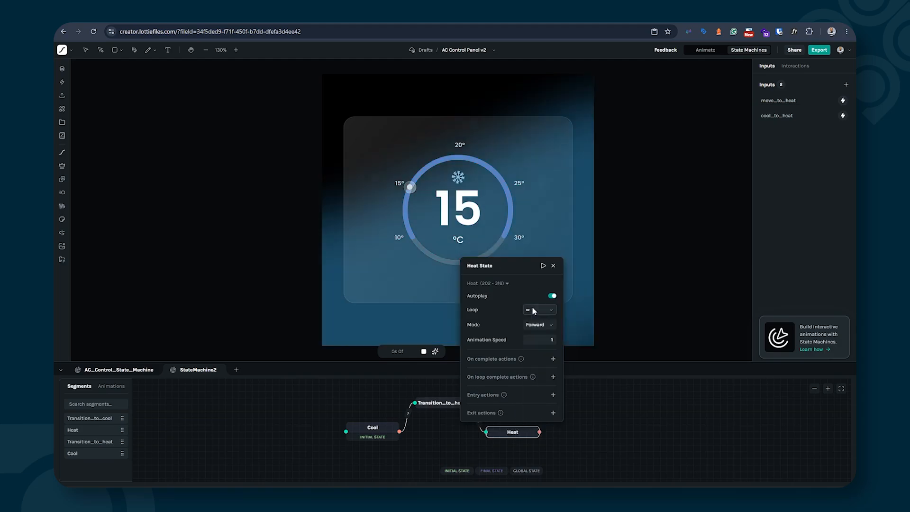
click(550, 268)
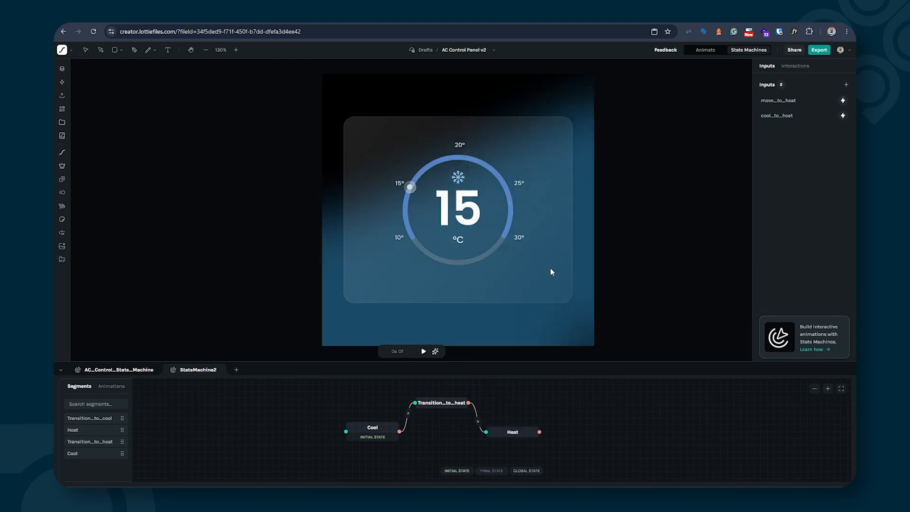
click(516, 432)
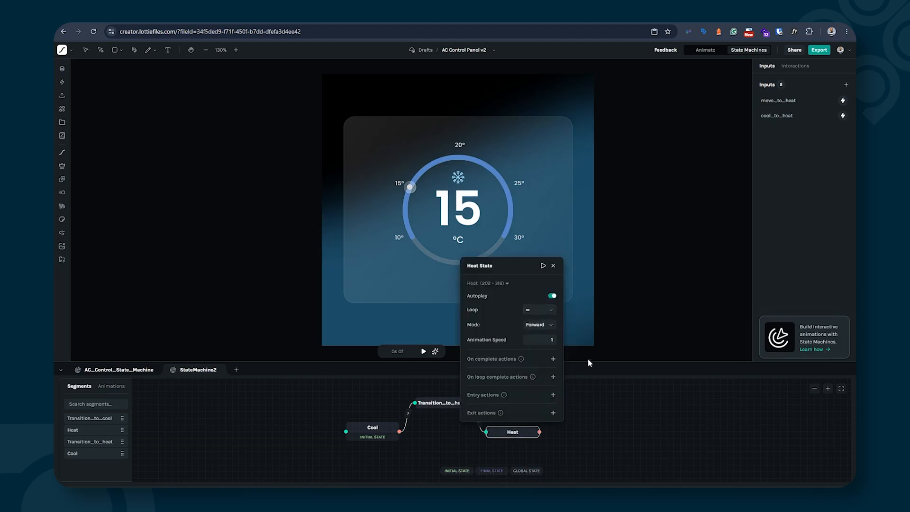
click(571, 381)
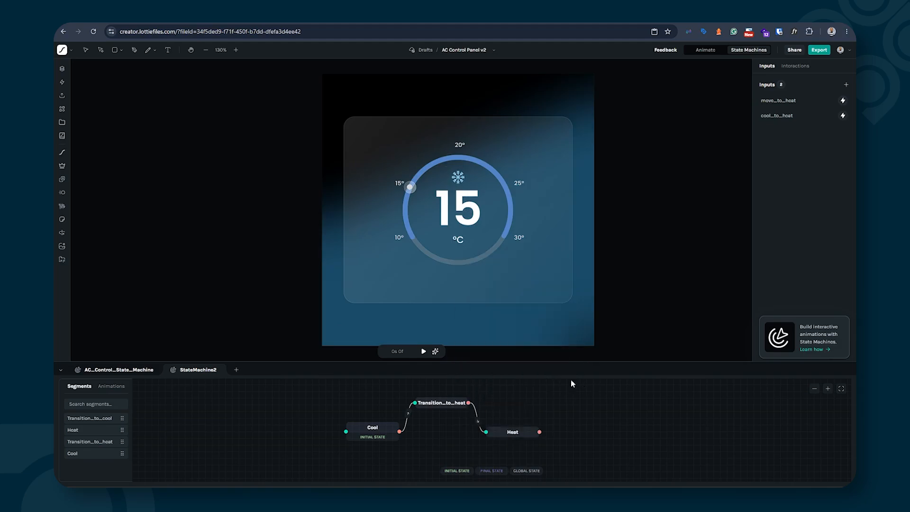
click(423, 351)
click(842, 101)
Step: Add the Transition_to_cool segment as a state below Transition_to_heat, and create an Event input named move_to_cool
drag(95, 420, 455, 456)
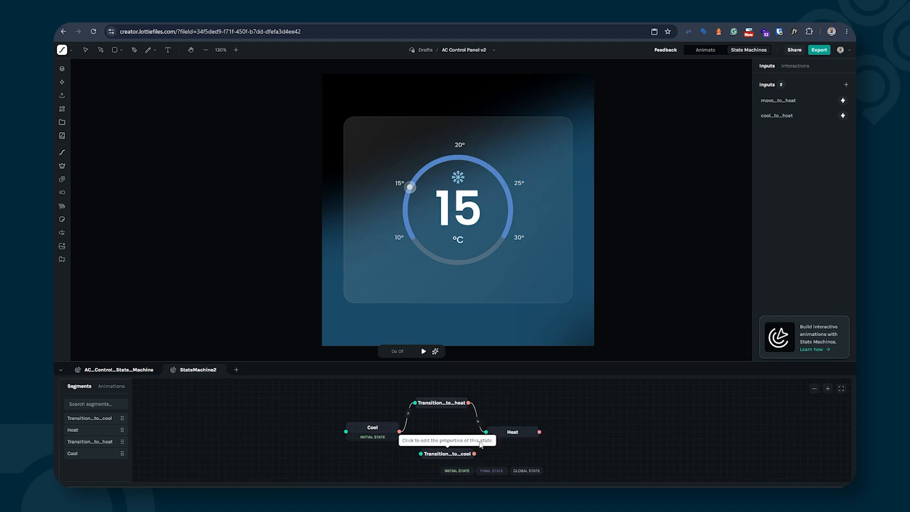
click(847, 85)
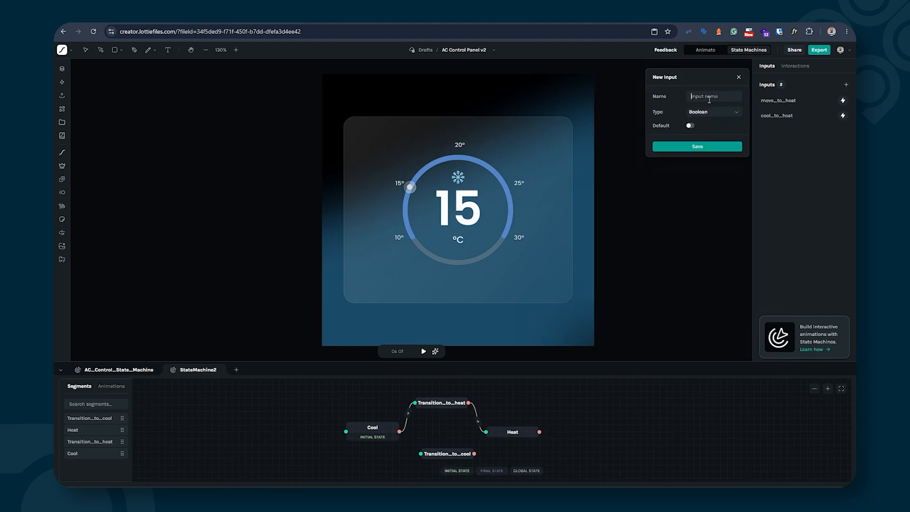
text(move_to_cool)
click(716, 116)
click(711, 135)
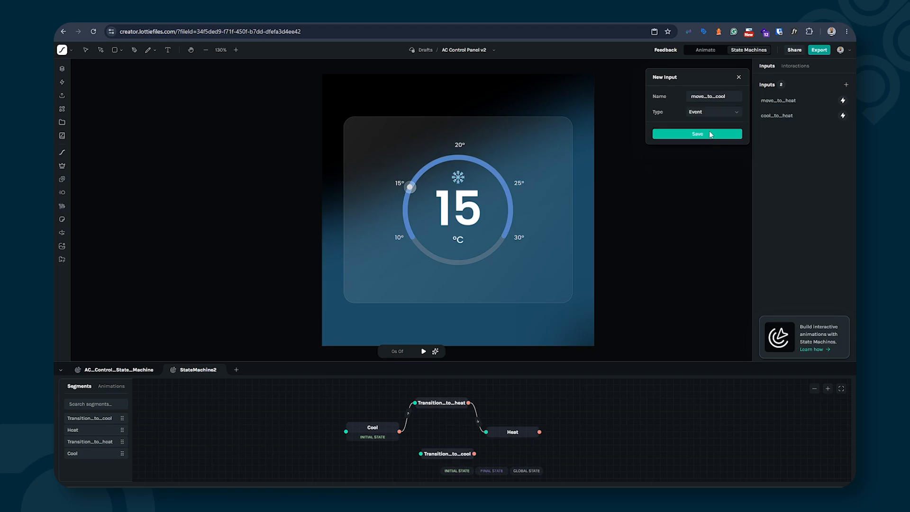
click(710, 134)
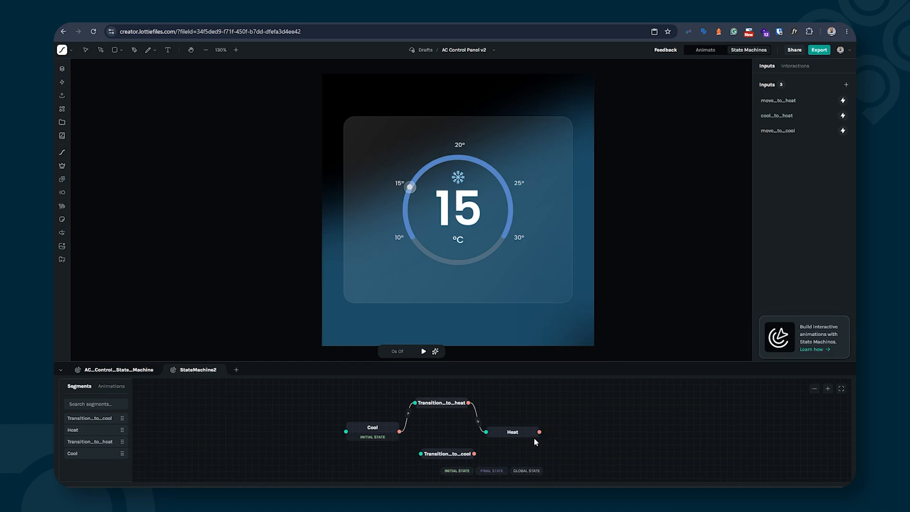
Step: Connect the Heat state to Transition_to_cool and add a move_to_cool condition to that transition
drag(540, 432, 422, 459)
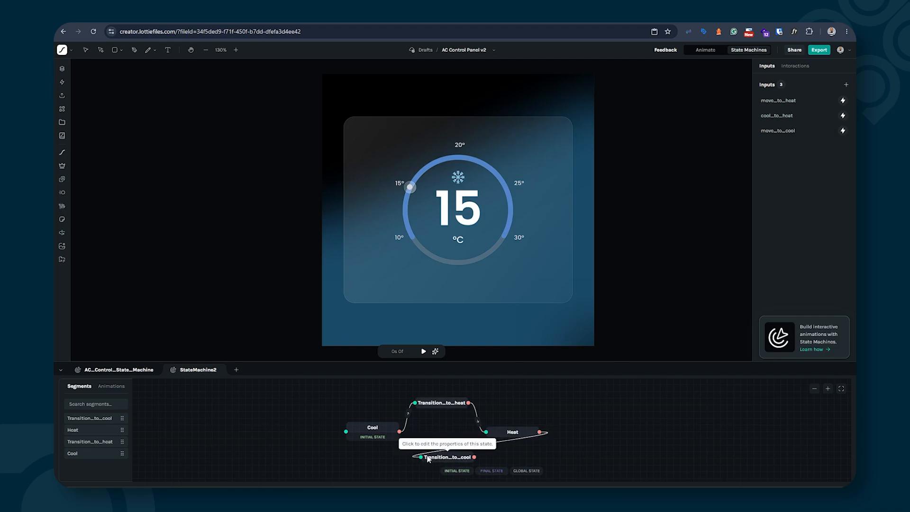
click(474, 448)
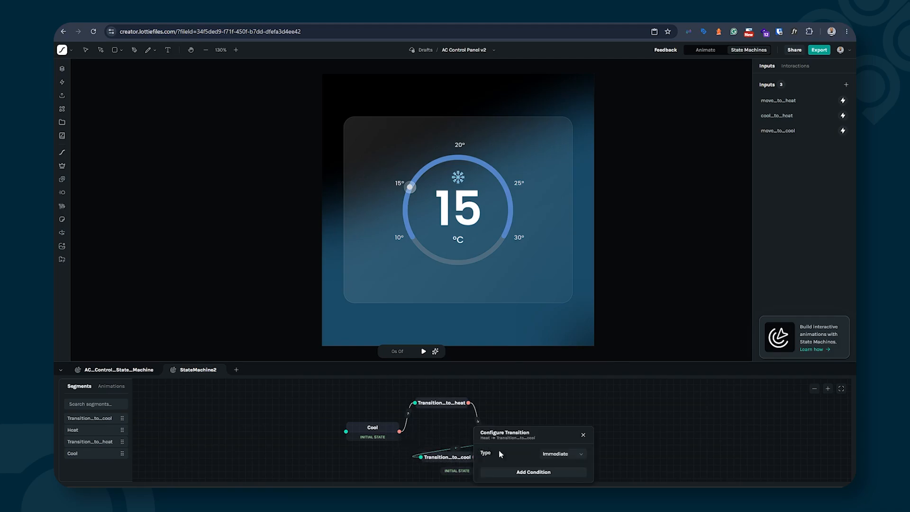
drag(544, 437, 622, 389)
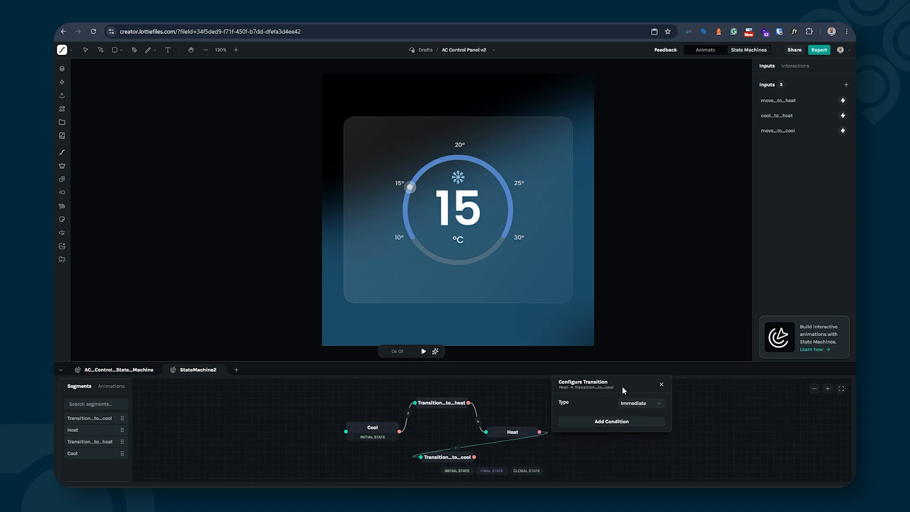
click(615, 421)
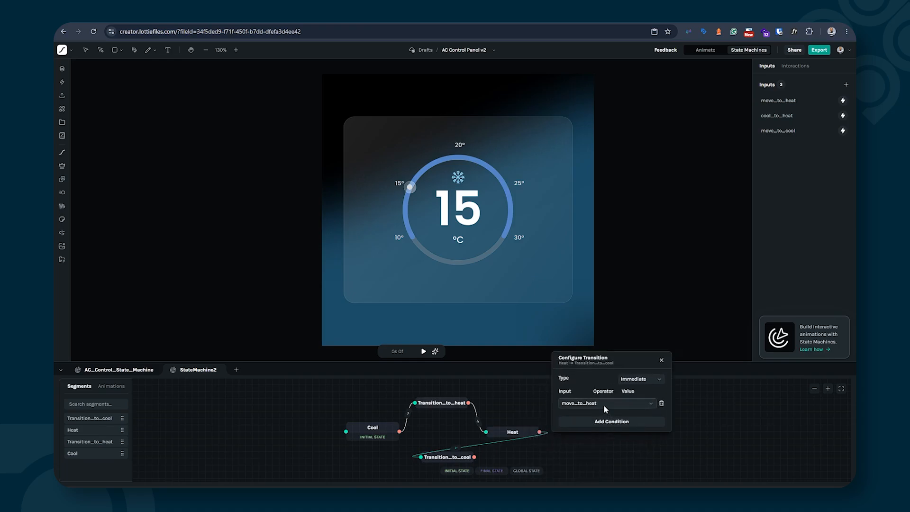
click(604, 403)
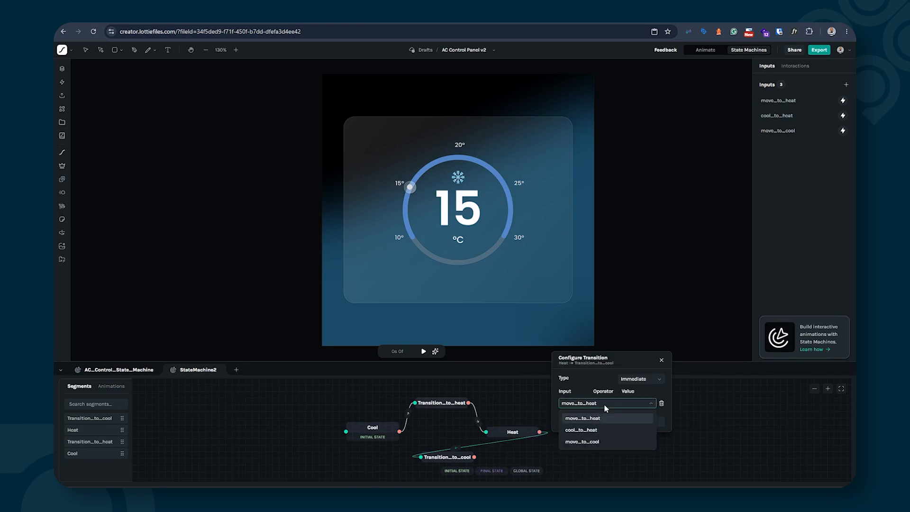
click(593, 439)
click(662, 362)
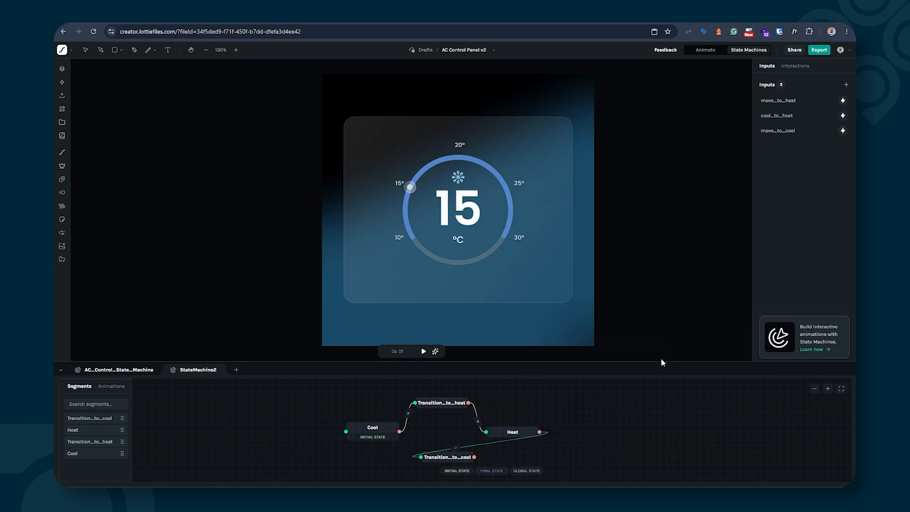
Step: Test the state machine by firing move_to_heat and move_to_cool during playback, and check the Transition_to_cool state's settings
click(423, 352)
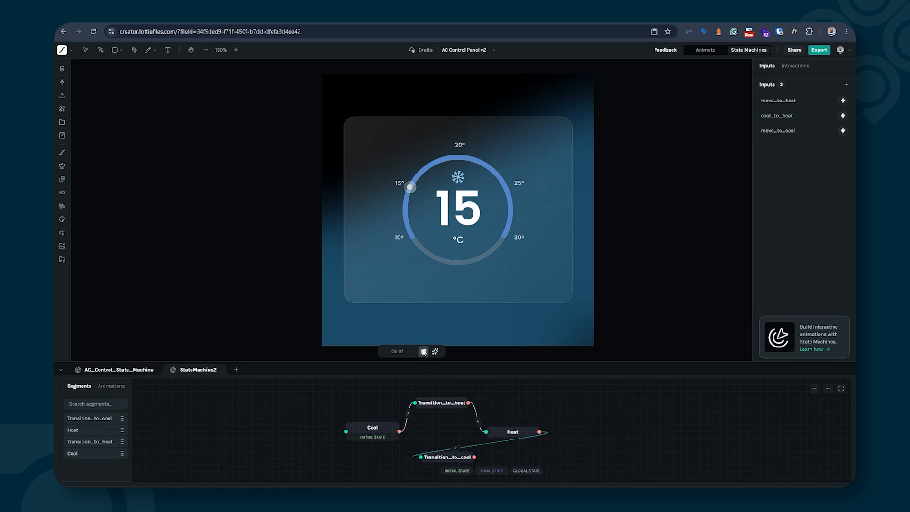
click(842, 100)
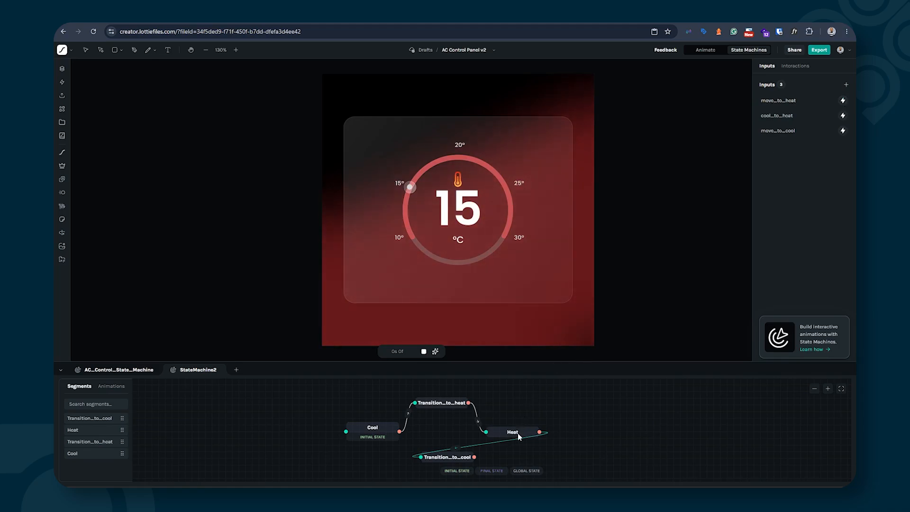
click(843, 131)
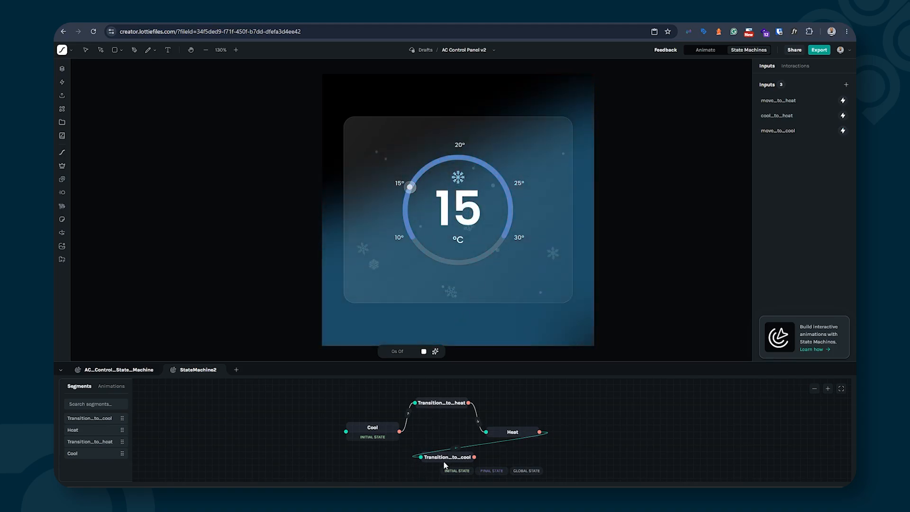
drag(450, 457, 449, 456)
click(441, 460)
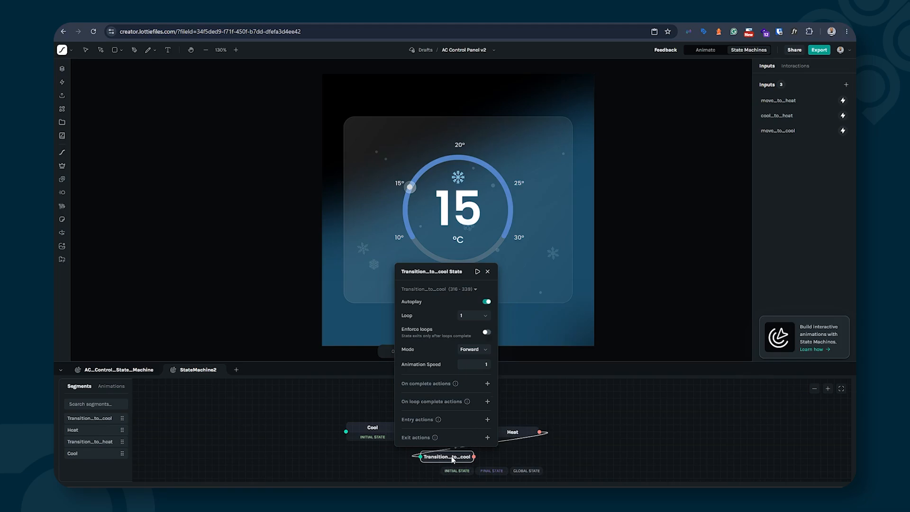
click(486, 272)
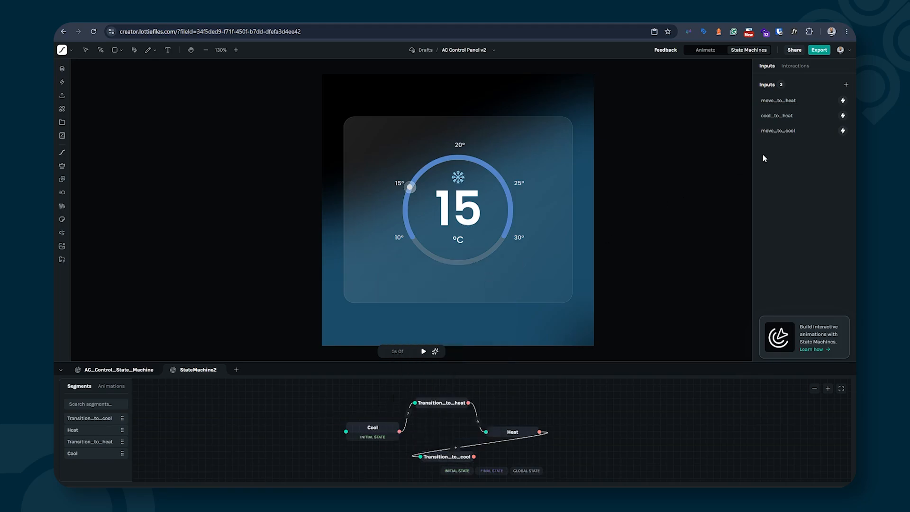
Step: Create another input named heat_to_cool with the type Event
click(846, 84)
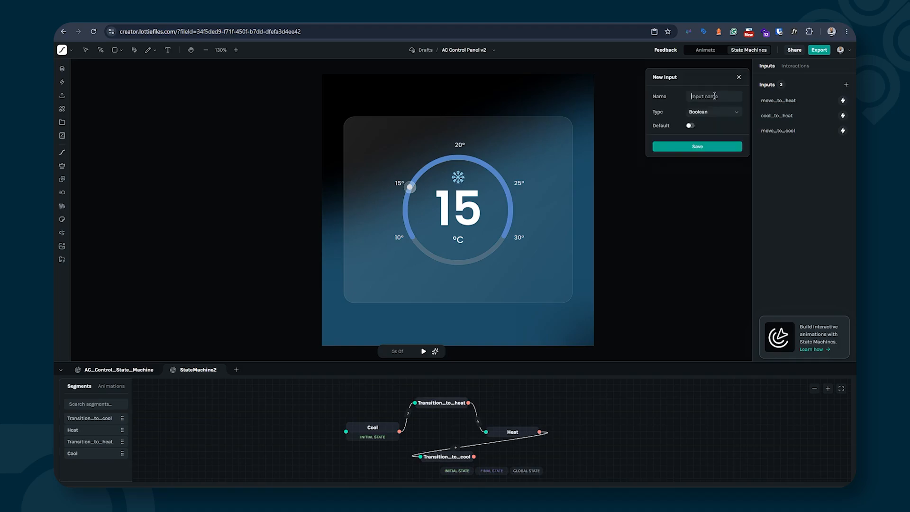
text(heat_to_cool)
click(695, 113)
click(703, 138)
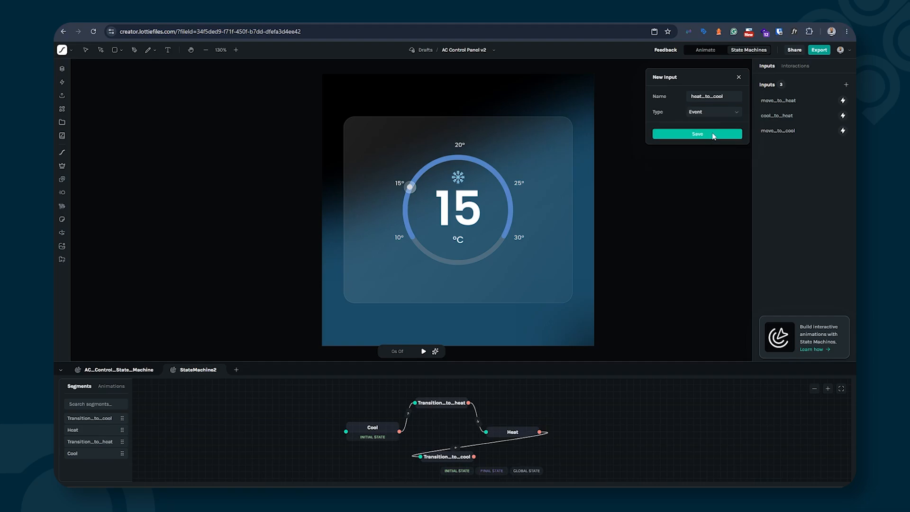
click(713, 134)
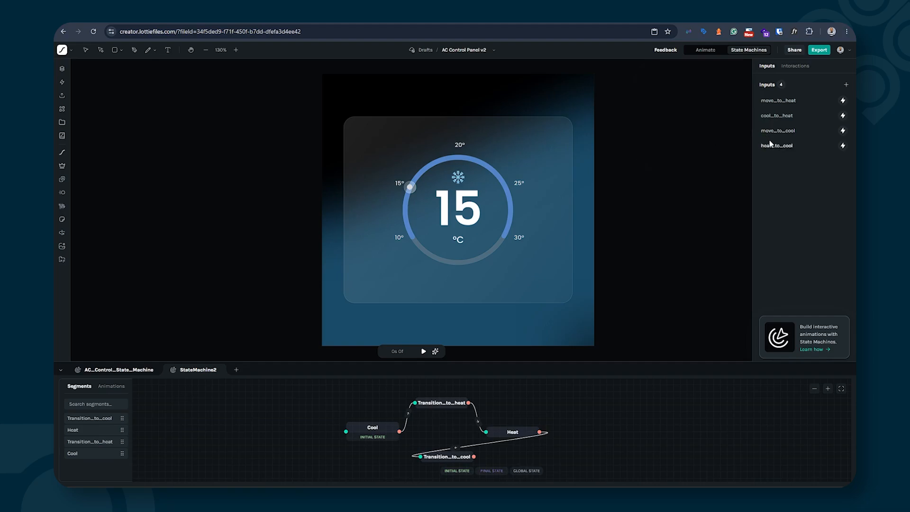
Step: Add an on-complete Fire Event action for heat_to_cool to the Transition_to_cool state
click(450, 458)
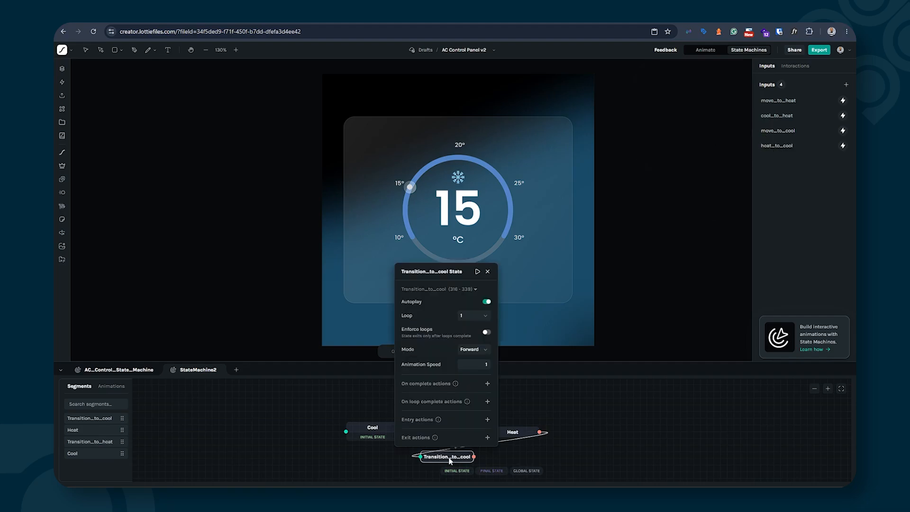
click(486, 384)
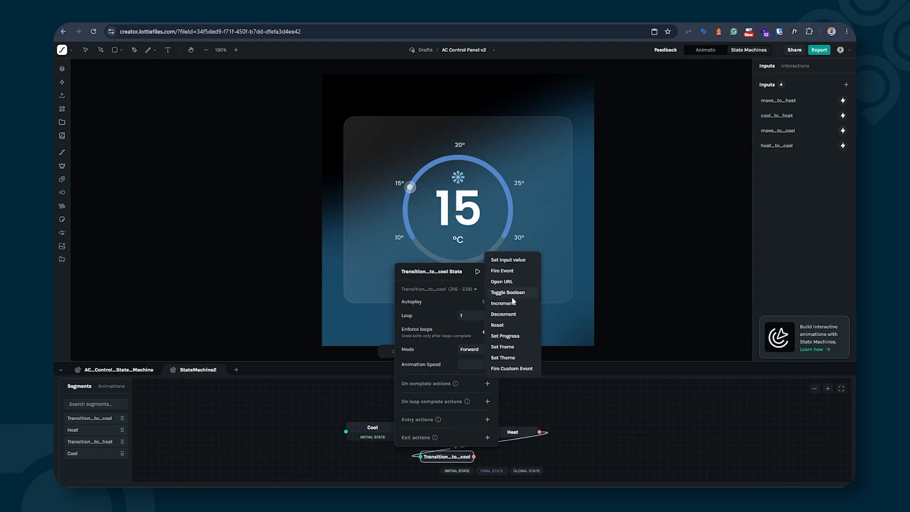
click(513, 269)
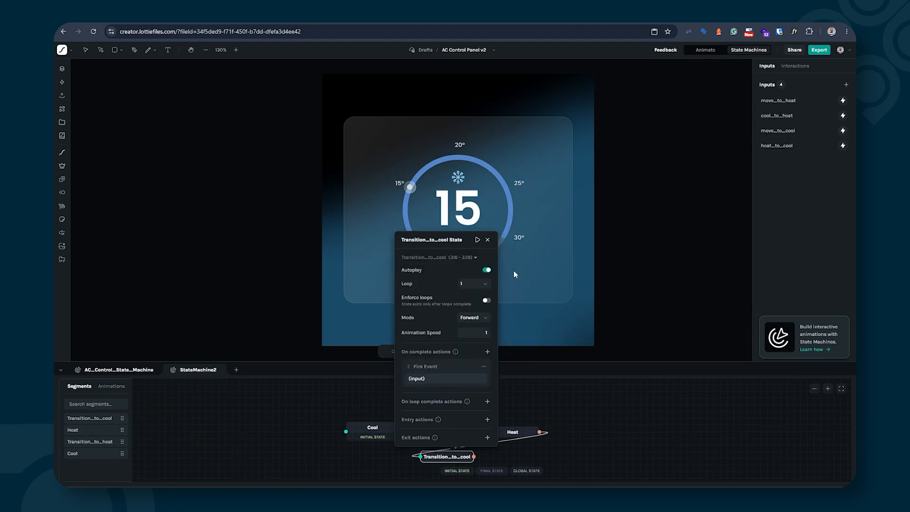
click(417, 378)
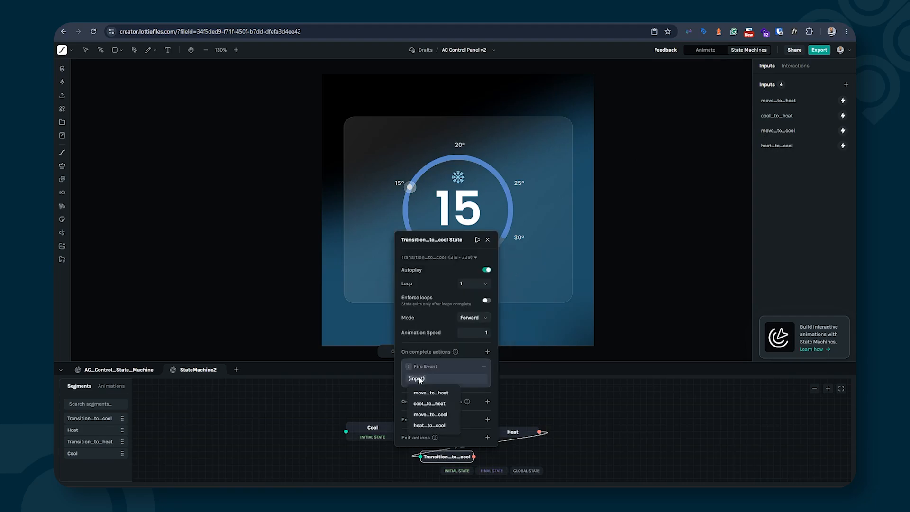
click(420, 426)
click(488, 240)
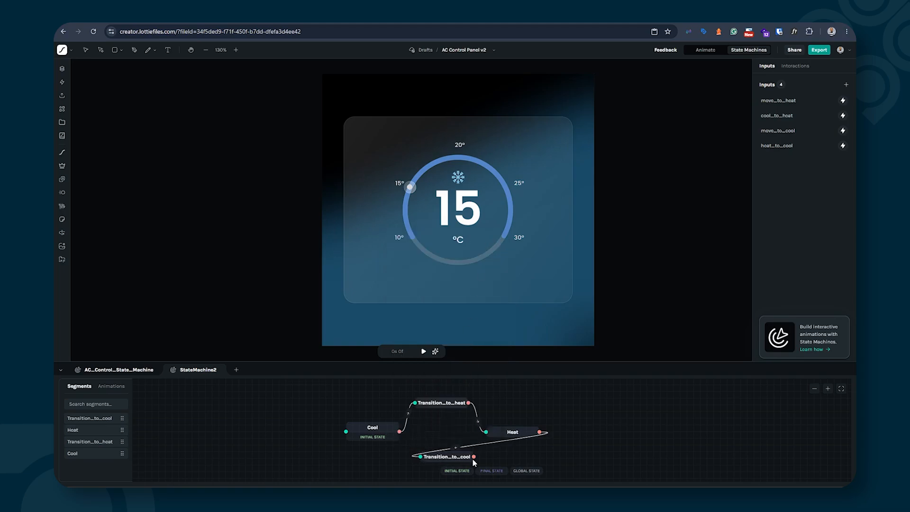
Step: Connect the Transition_to_cool state to Cool and add a heat_to_cool condition to that transition
drag(474, 458, 347, 432)
right_click(401, 441)
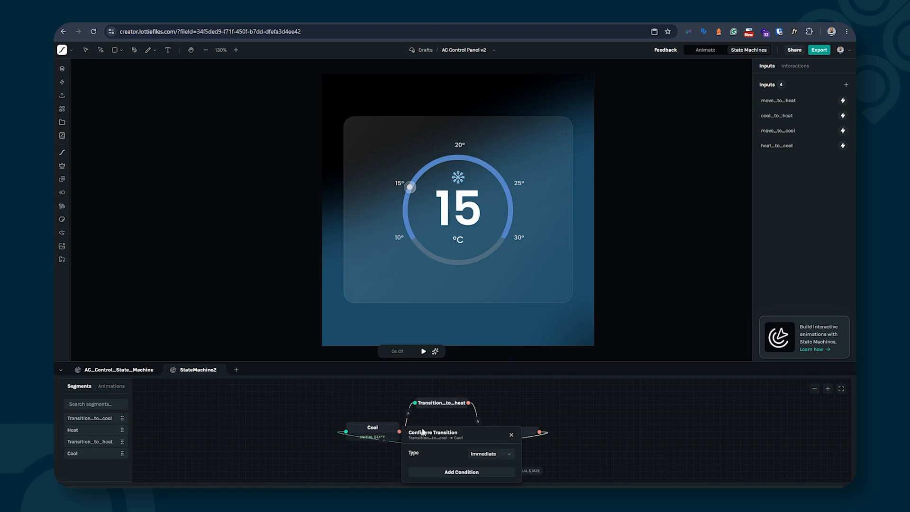
click(422, 431)
drag(681, 363, 711, 356)
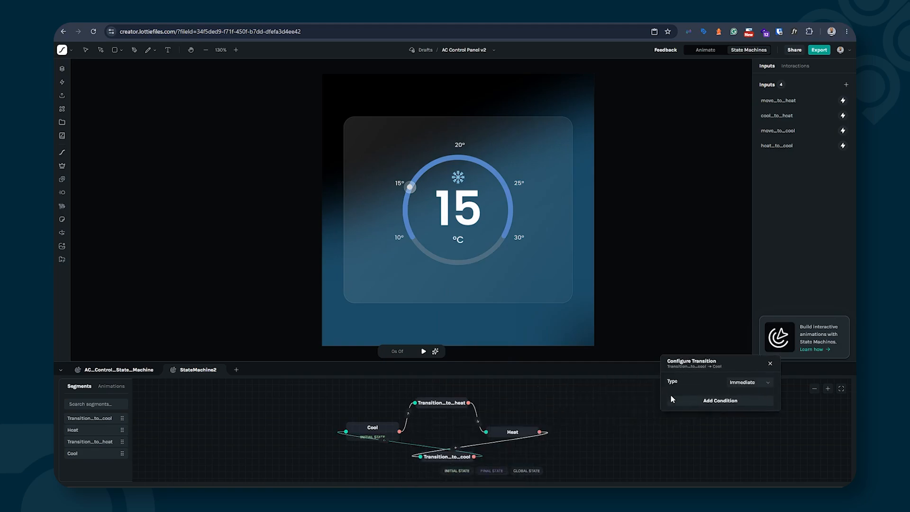
click(696, 402)
click(706, 380)
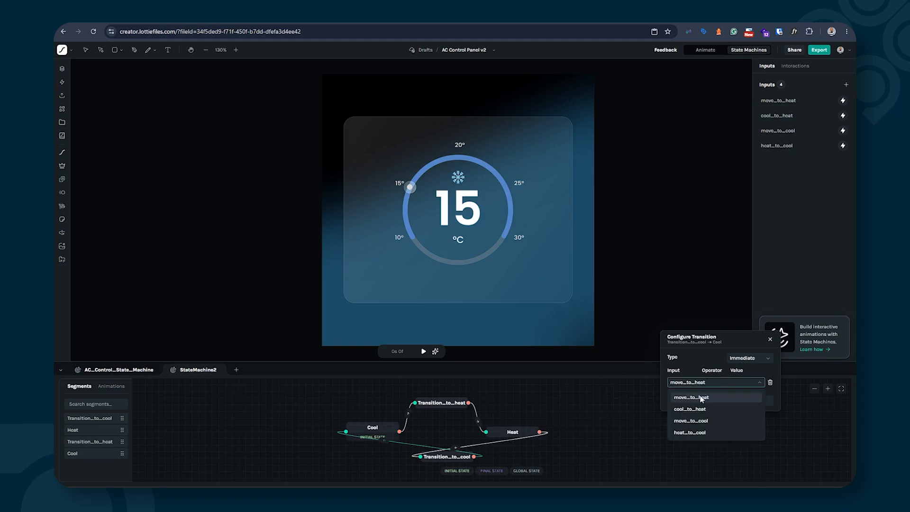
click(696, 433)
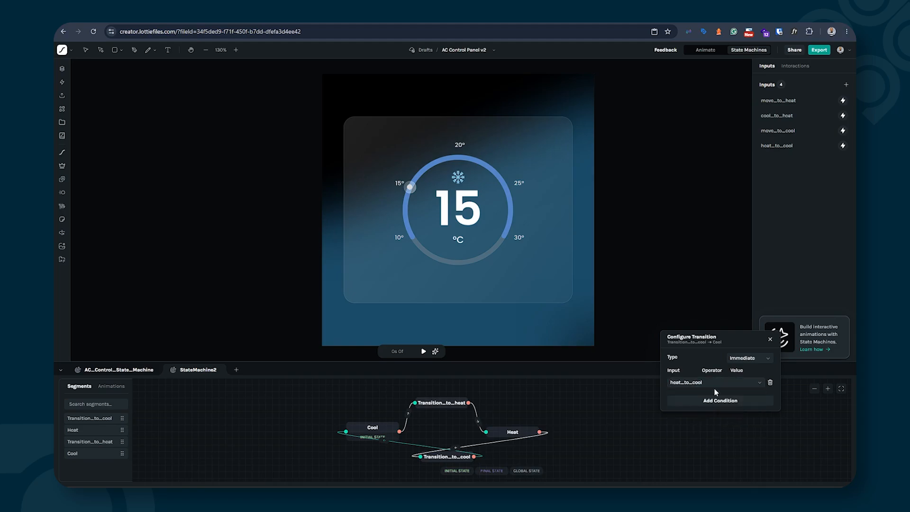
click(771, 338)
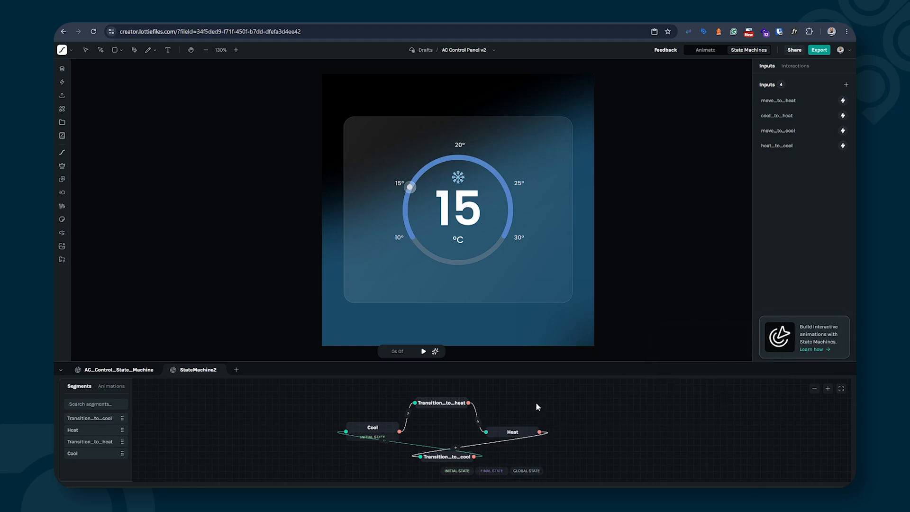
Step: Play the state machine and fire move_to_heat and move_to_cool twice in alternation to test the full loop between Cool and Heat
click(424, 352)
click(843, 100)
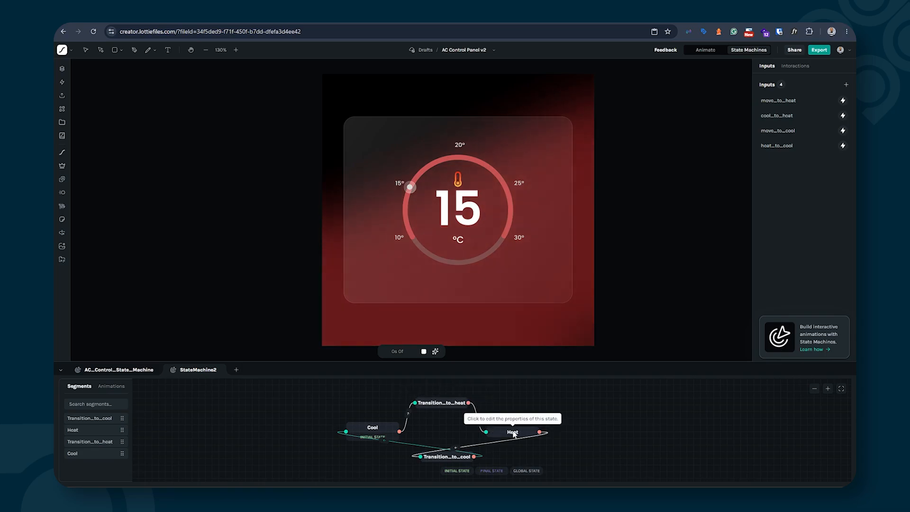
click(842, 131)
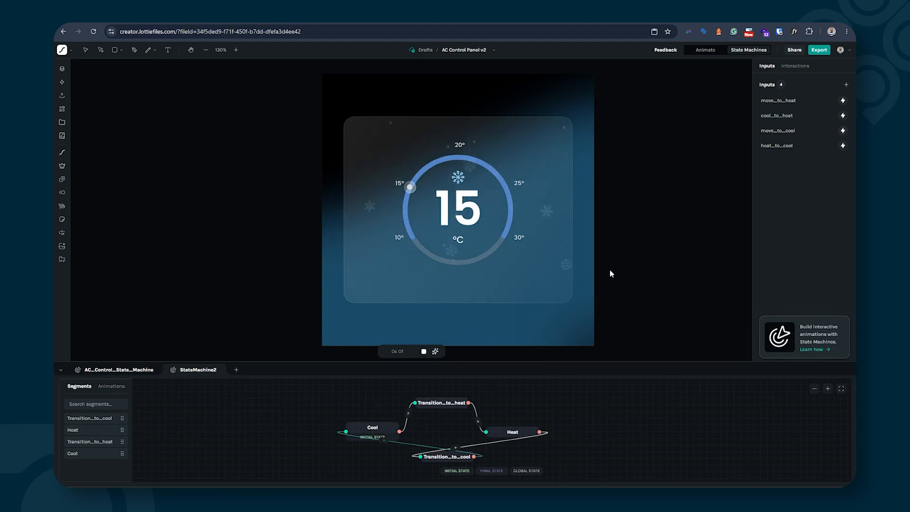
click(843, 100)
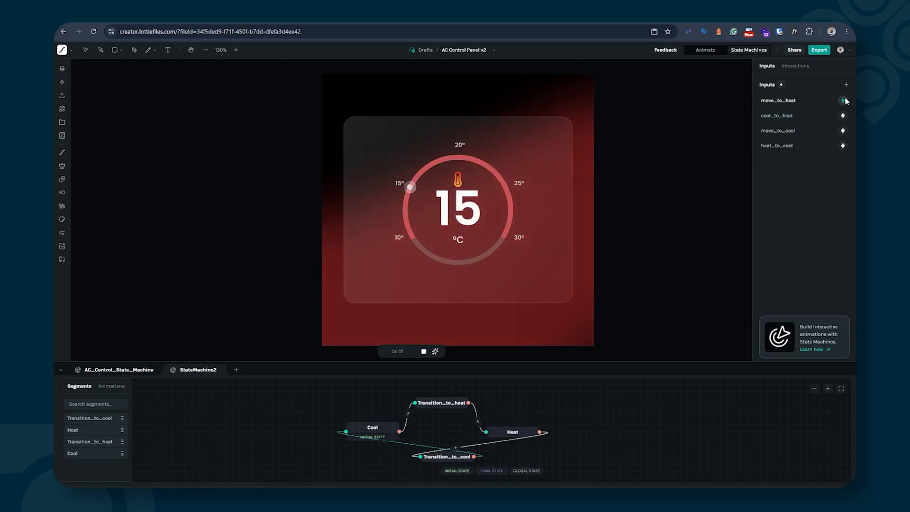
click(843, 131)
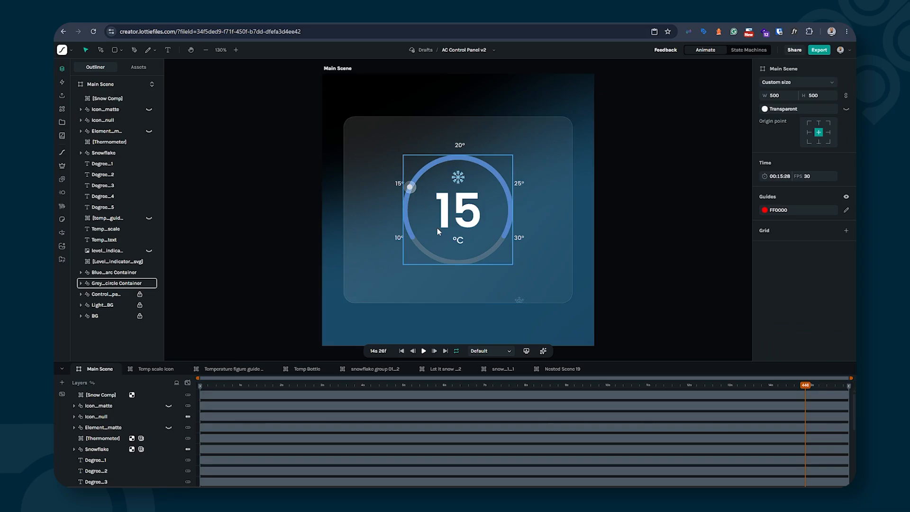
Step: Inspect the Temp_text, Temp_scale and Level_indicator_svg layers of the Main Scene on the canvas
click(462, 215)
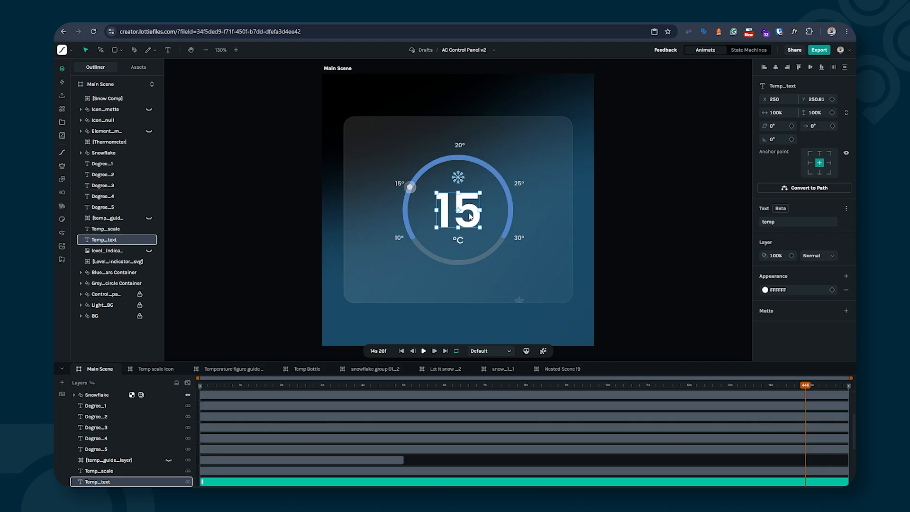
click(460, 240)
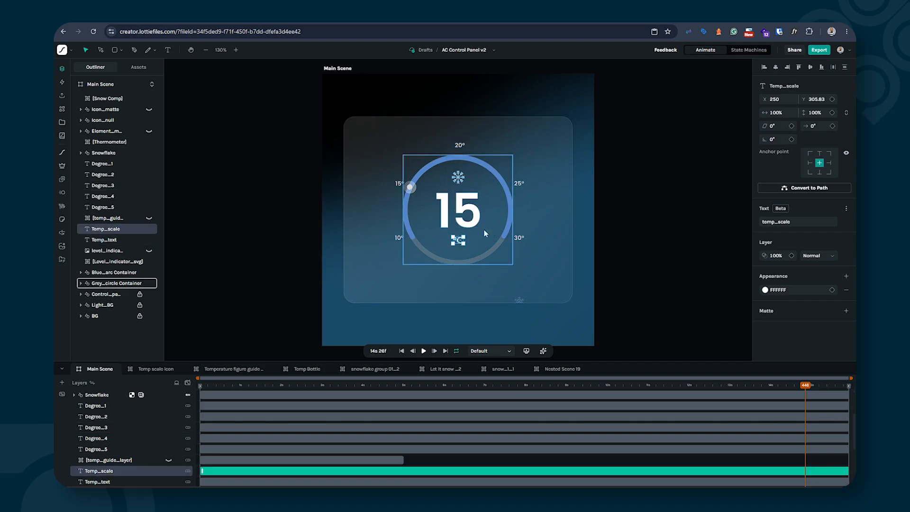
click(410, 188)
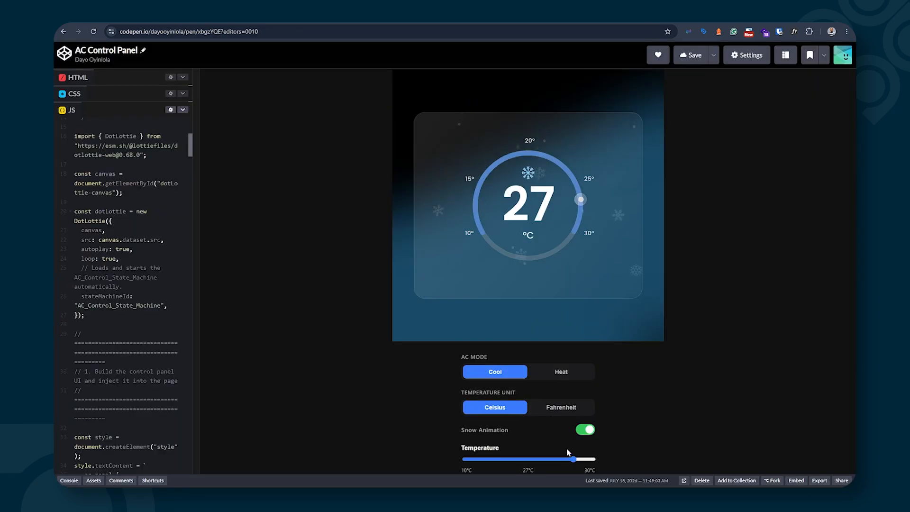
Step: In the CodePen AC Control Panel demo, lower the temperature to 14°C with the slider and raise it again
drag(575, 458, 491, 459)
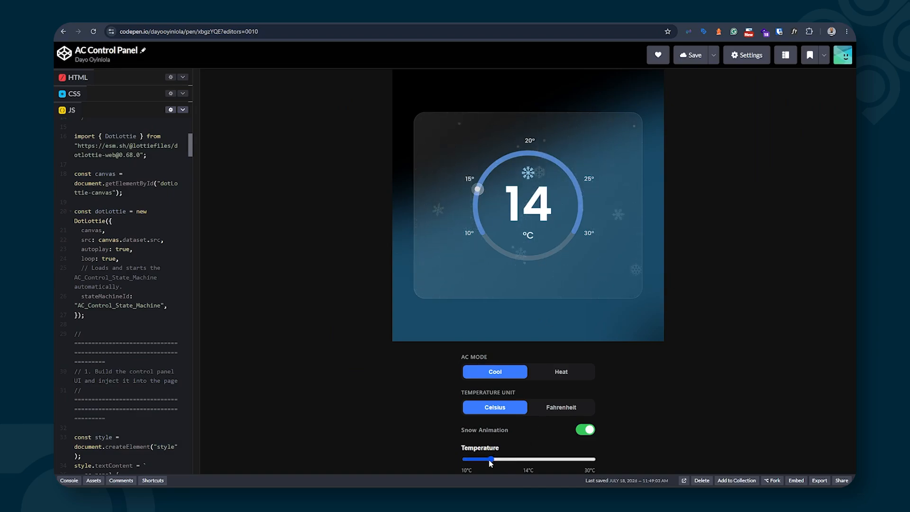
drag(492, 459, 542, 459)
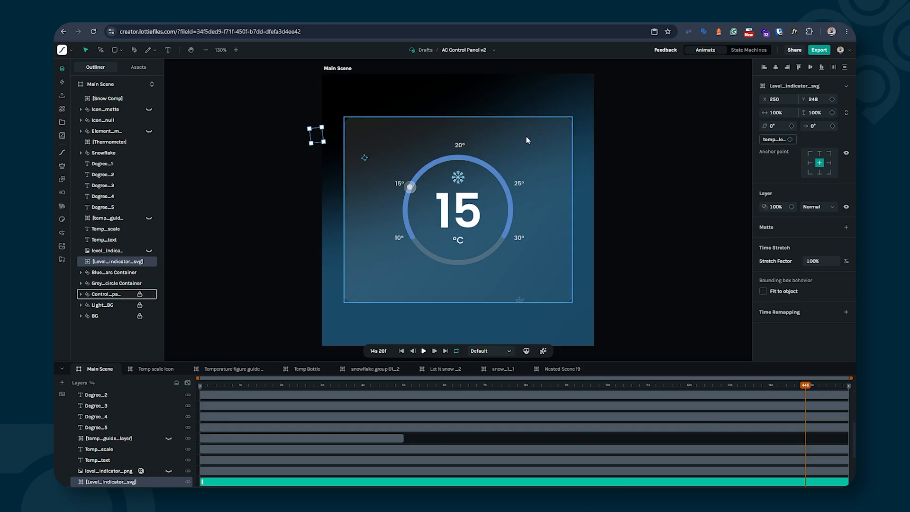
Step: Try different Default rotations for the level indicator's motion token and restore the value to -187°
click(698, 120)
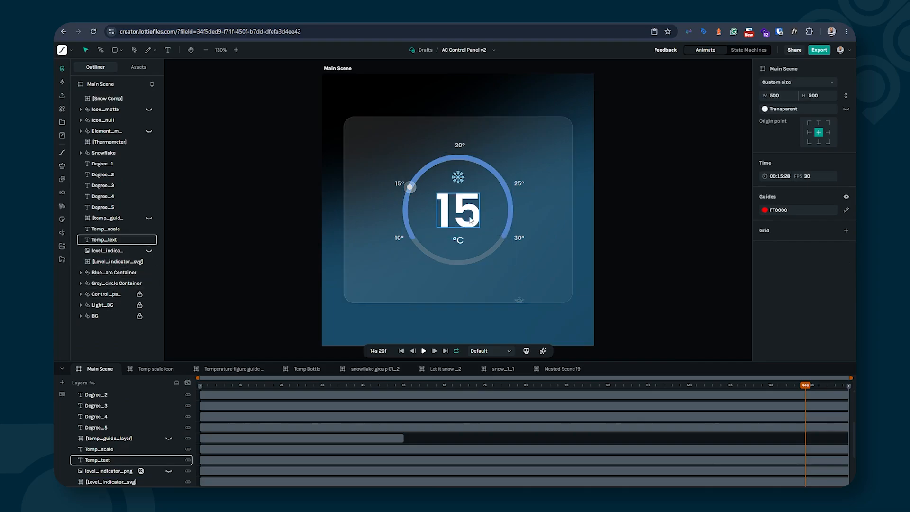
click(410, 188)
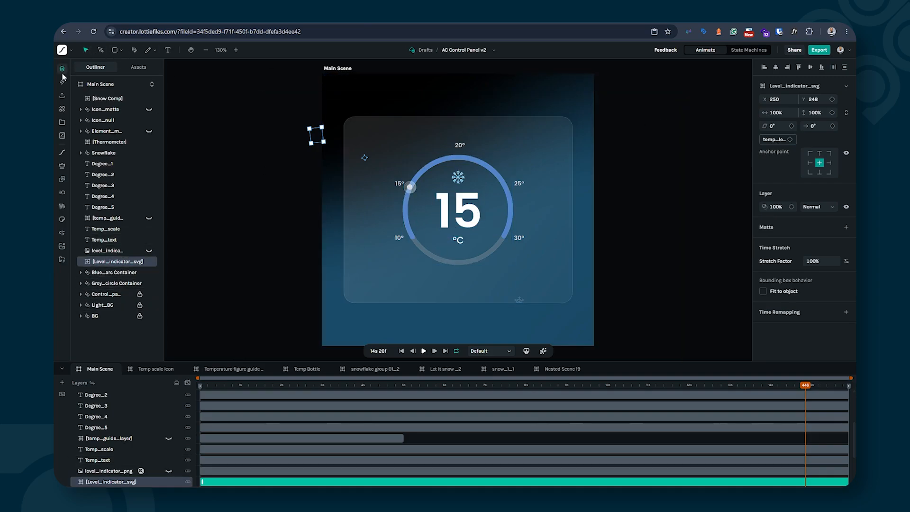
click(61, 109)
drag(435, 207, 688, 206)
scroll(614, 251, down, 3)
scroll(614, 252, down, 3)
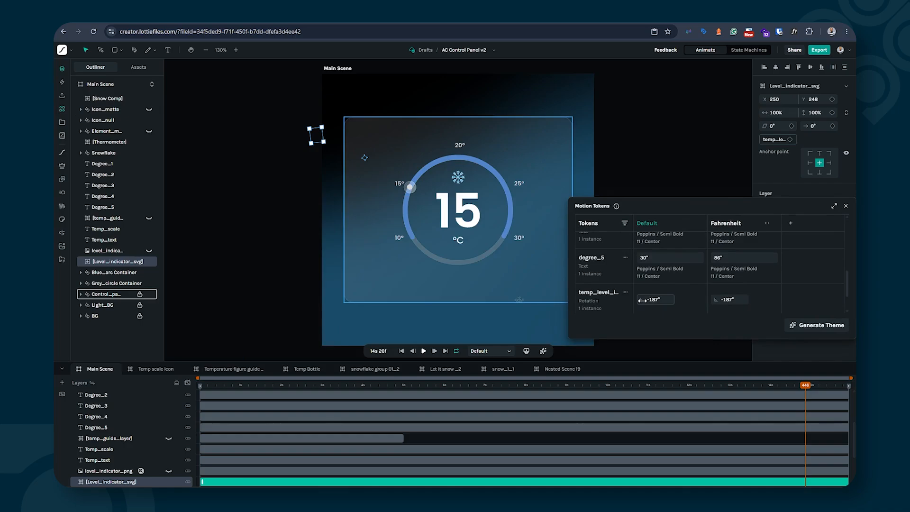
mouse_move(641, 299)
mouse_down()
mouse_move(784, 287)
mouse_move(645, 298)
mouse_move(758, 299)
mouse_move(658, 301)
mouse_up()
click(658, 301)
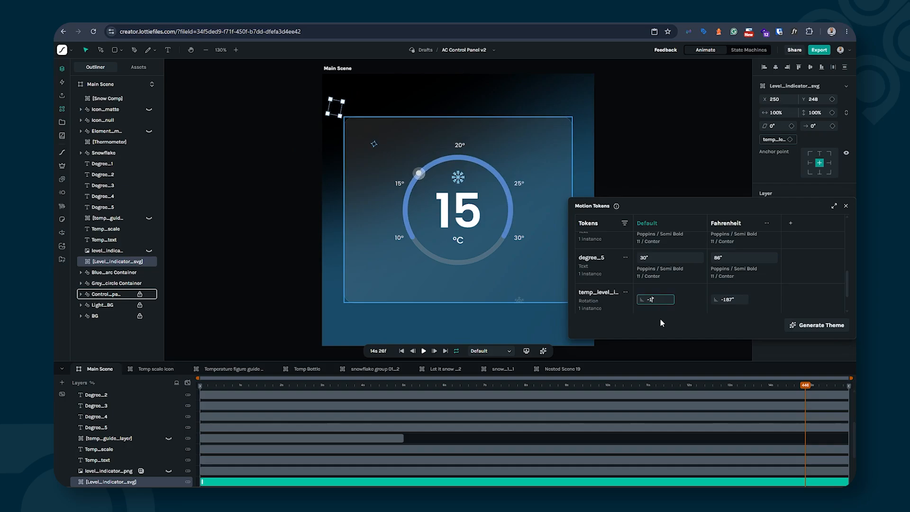
key(Return)
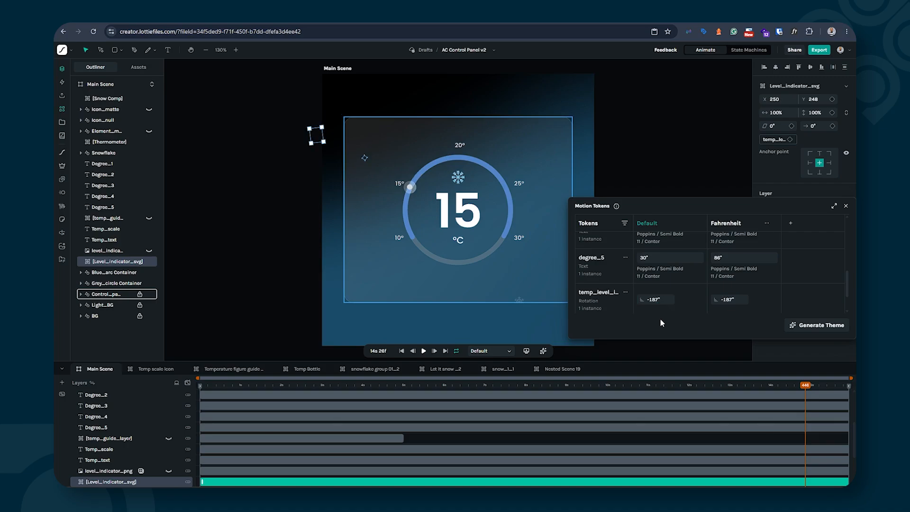
click(845, 206)
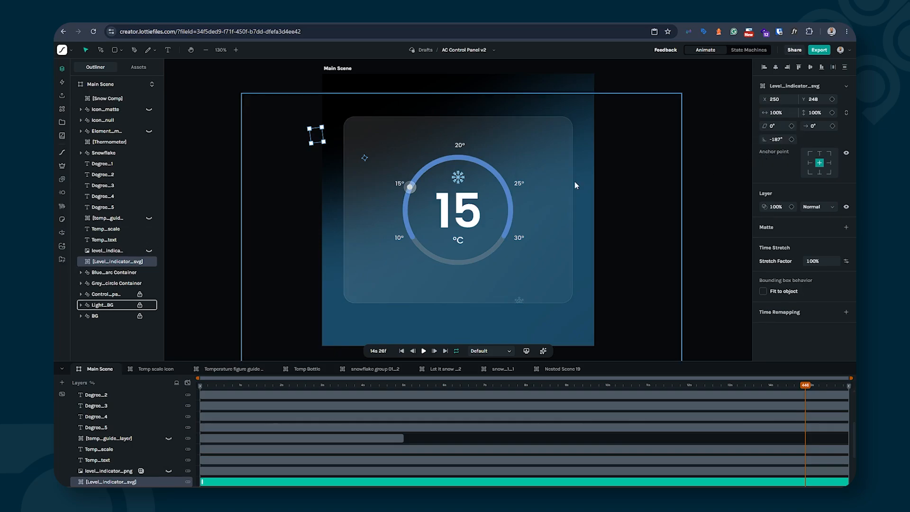
Step: Apply the existing temp_level_indicator motion token to the rotation of the Level_indicator_svg layer
click(784, 140)
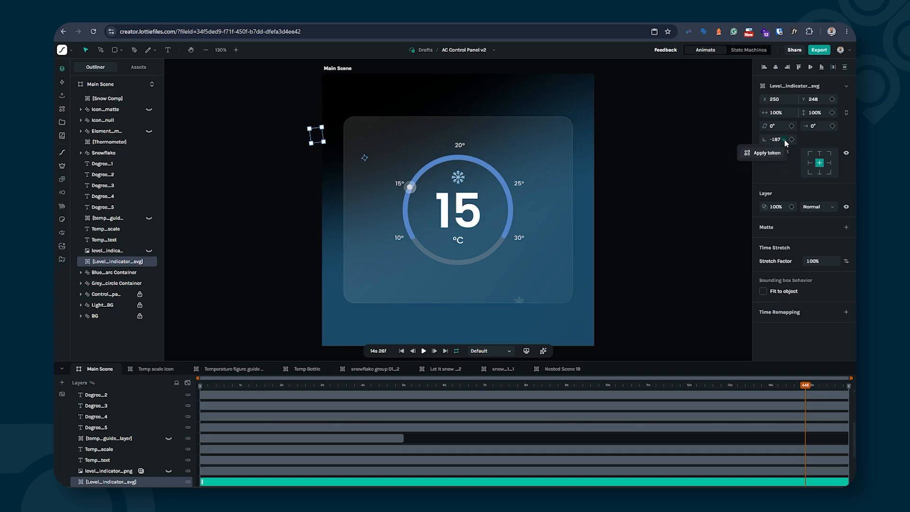
click(764, 152)
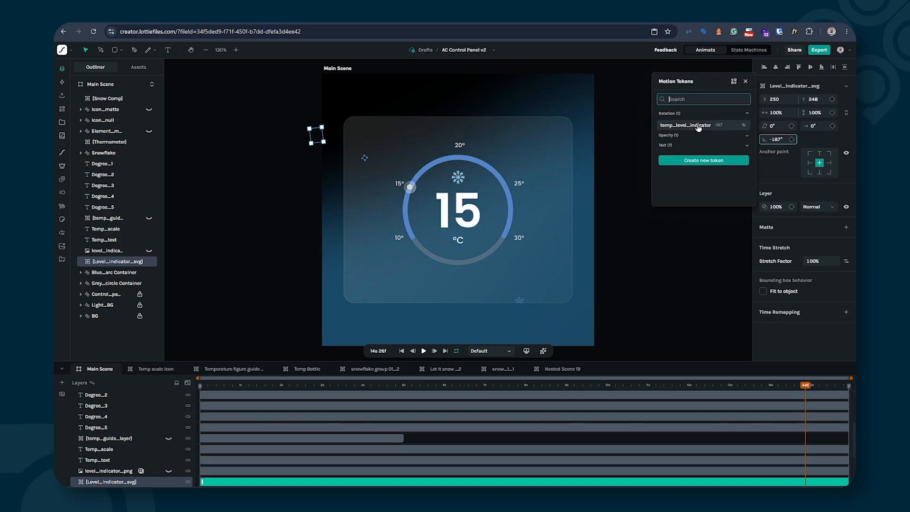
click(702, 161)
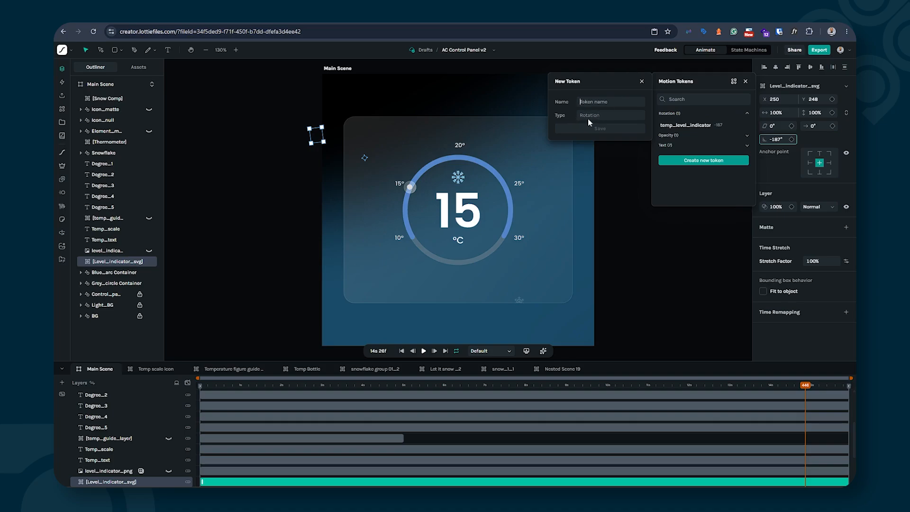
click(642, 82)
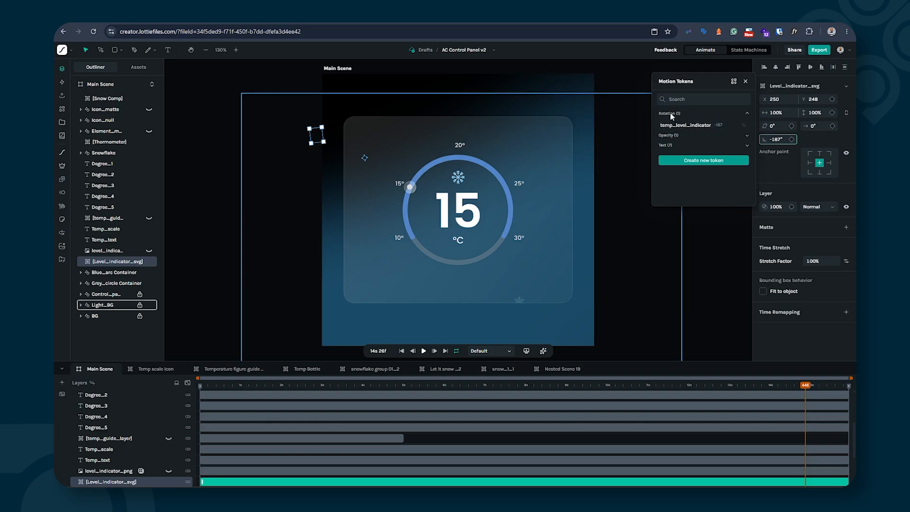
click(677, 126)
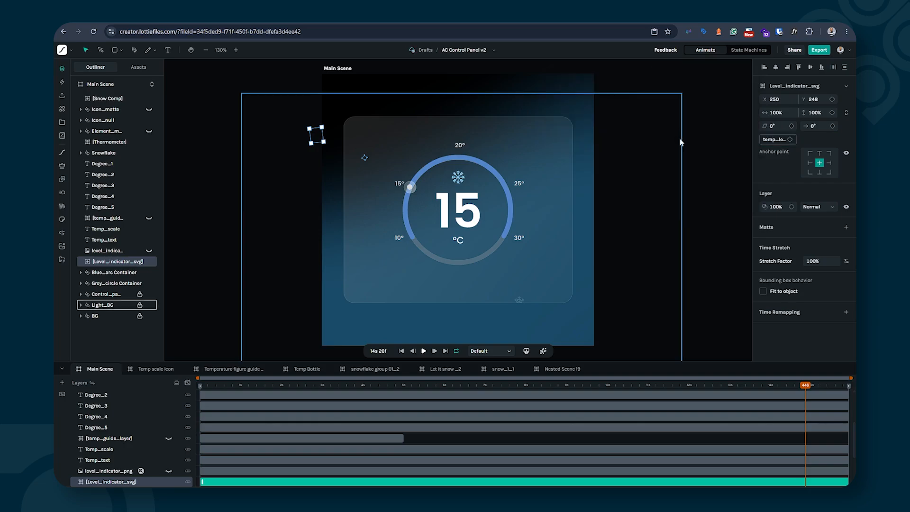
click(685, 140)
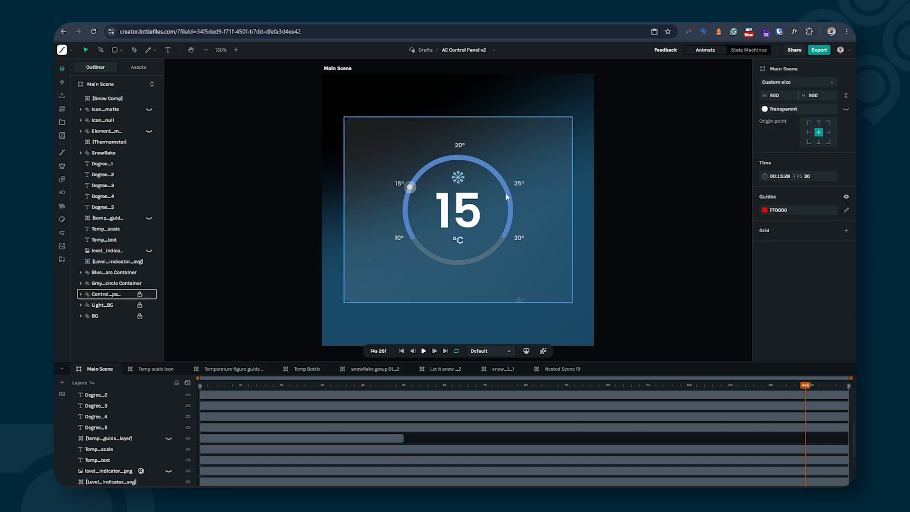
Step: Detach the motion token from the Temp_text layer's text and reapply the existing temp token
click(473, 211)
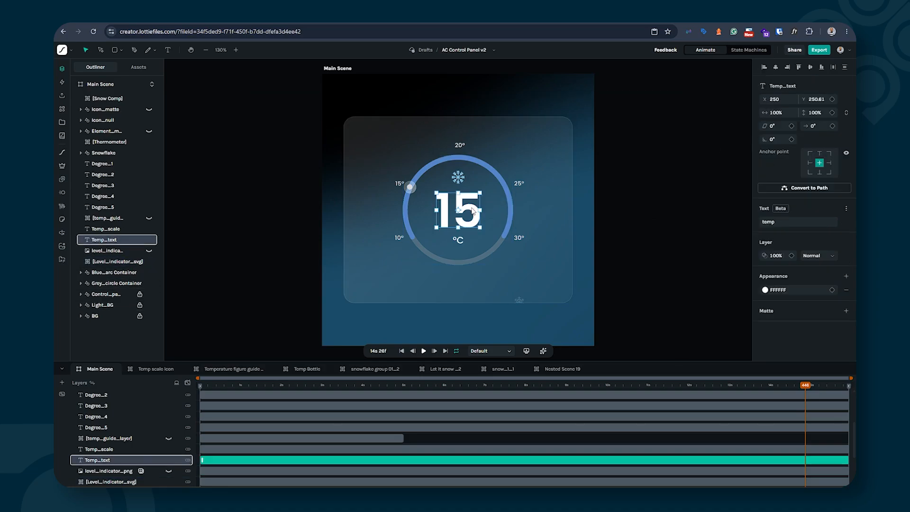
click(846, 207)
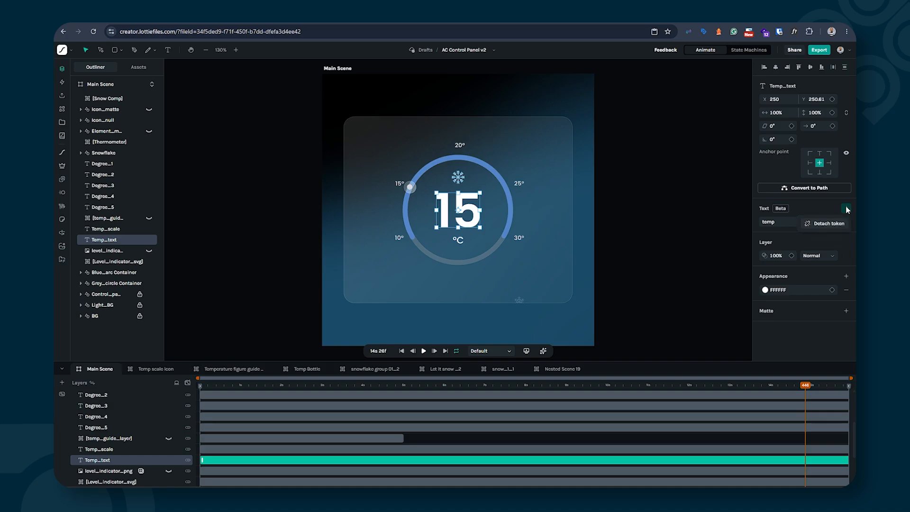
click(818, 225)
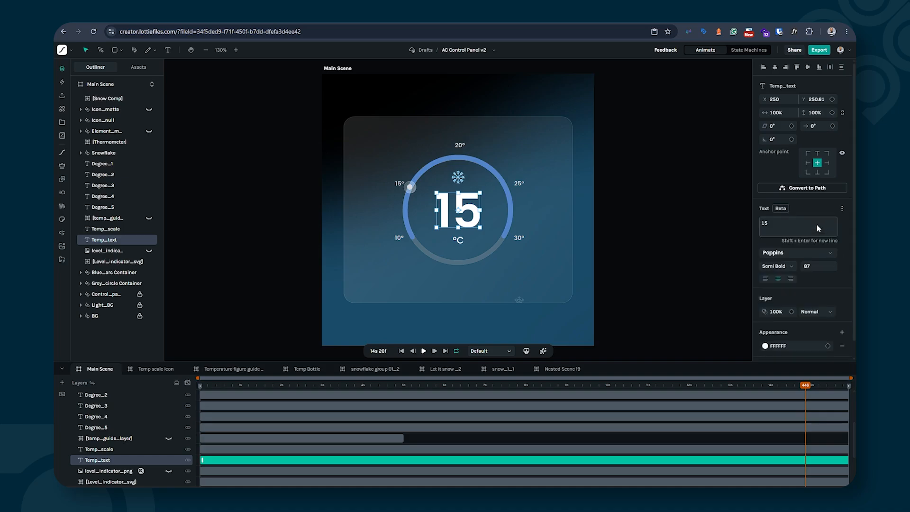
click(842, 209)
click(827, 224)
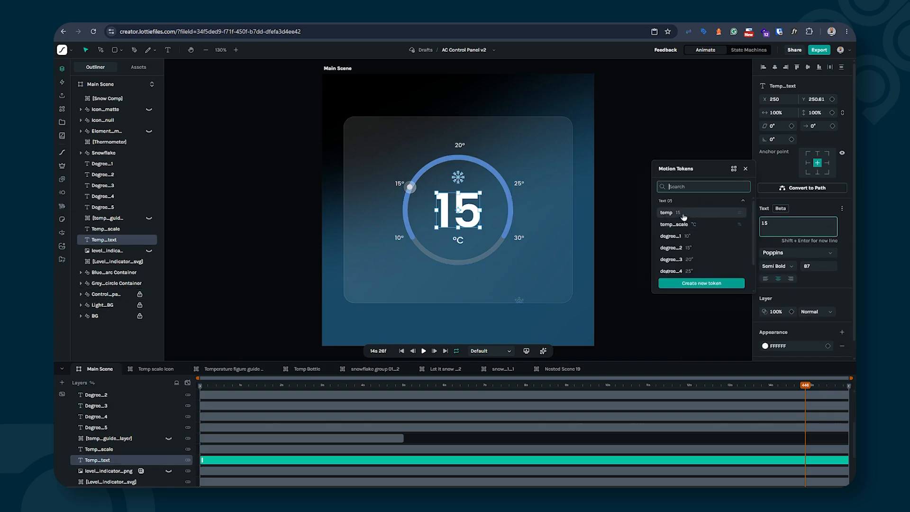
click(701, 283)
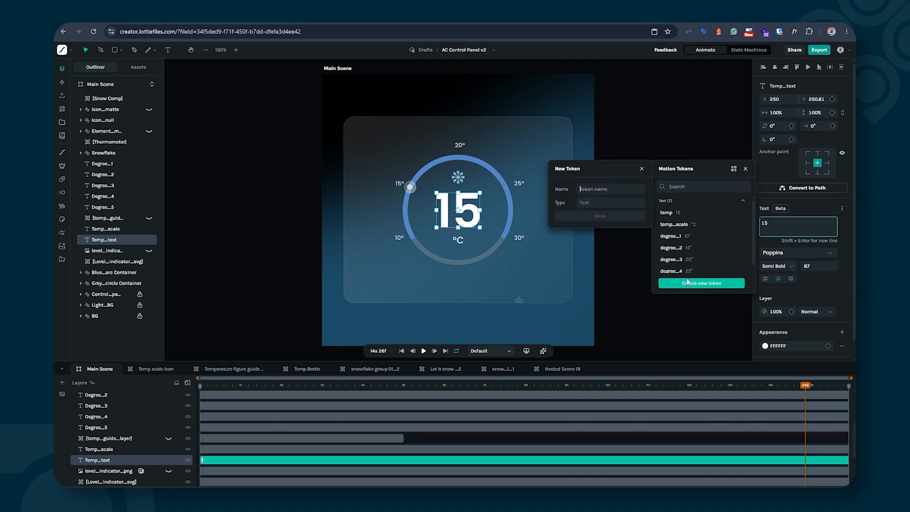
click(641, 169)
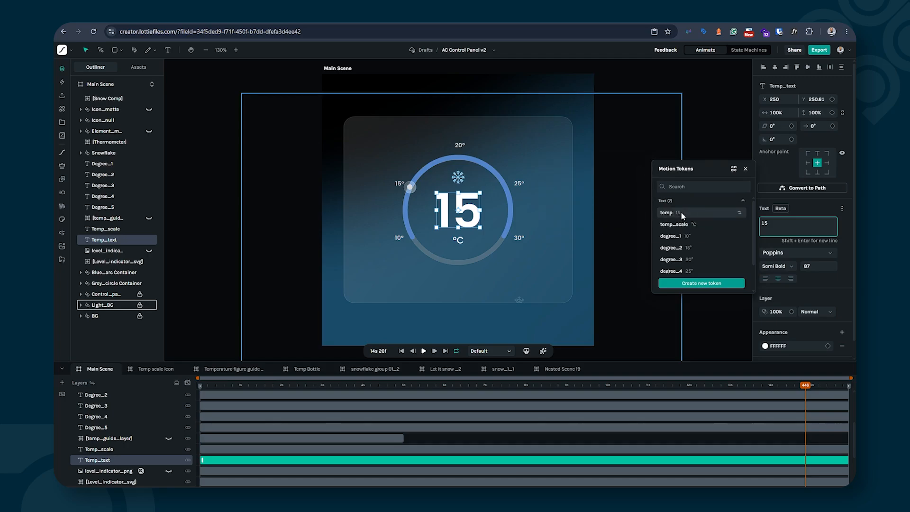
click(680, 212)
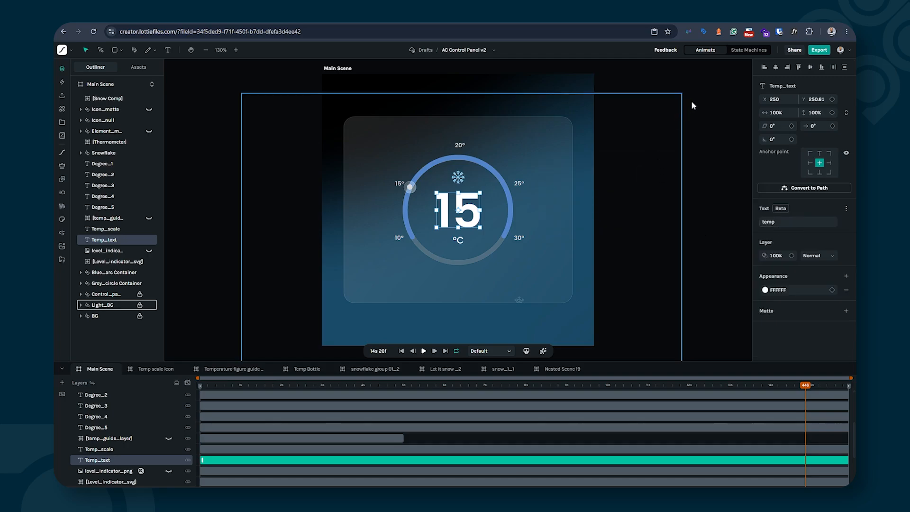
click(703, 87)
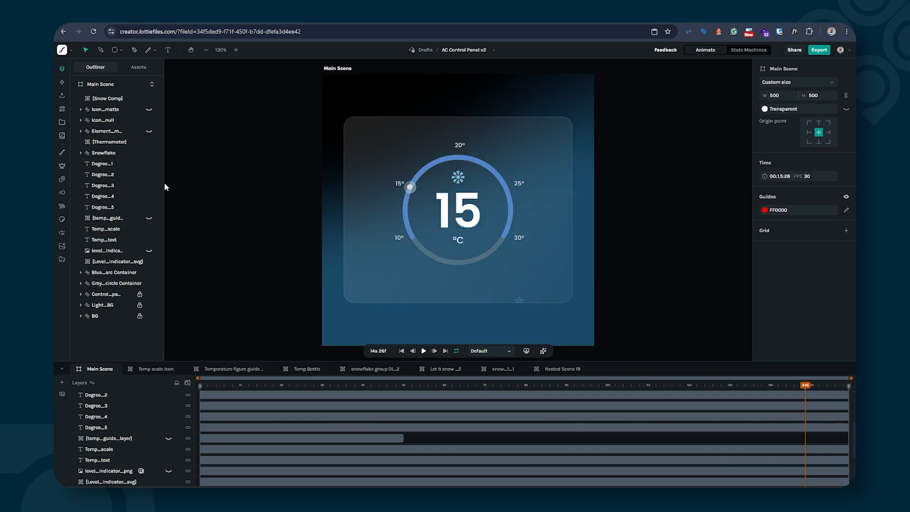
Step: Open the motion tokens beside the canvas, add a new theme to them and delete that theme again
click(61, 109)
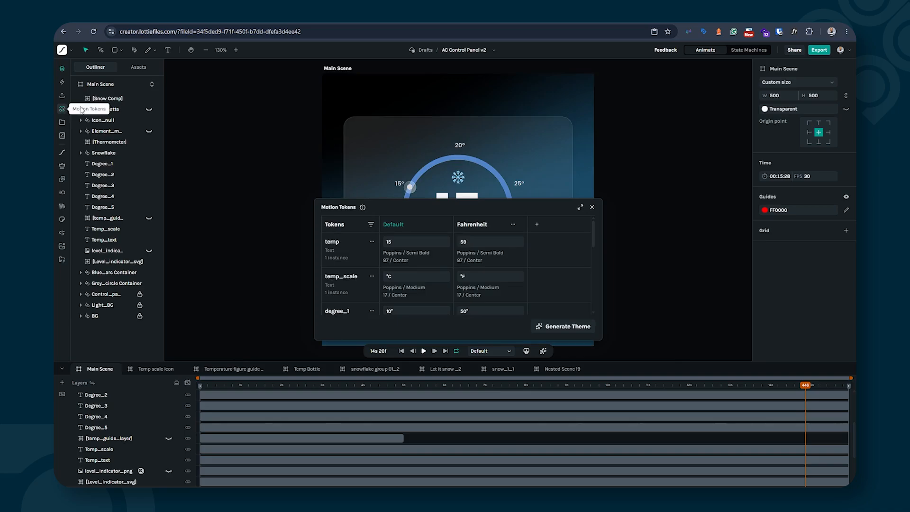
drag(478, 204, 733, 150)
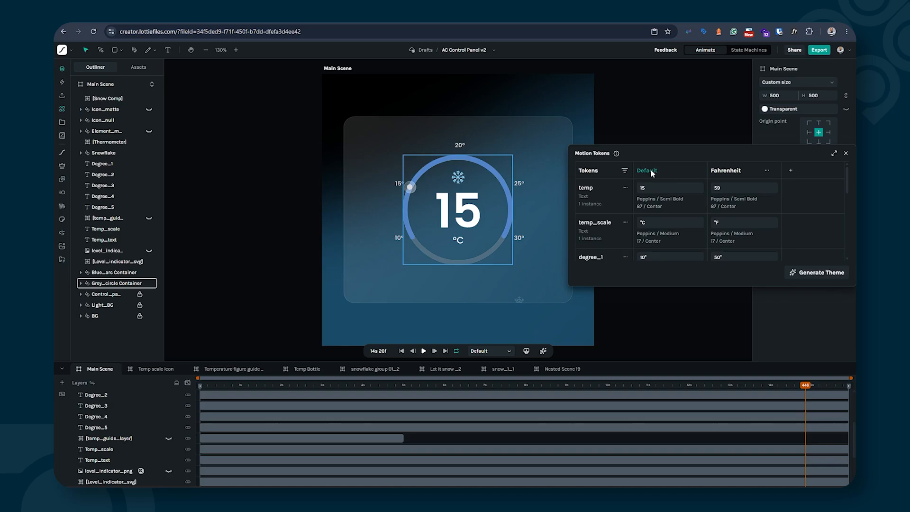
click(791, 170)
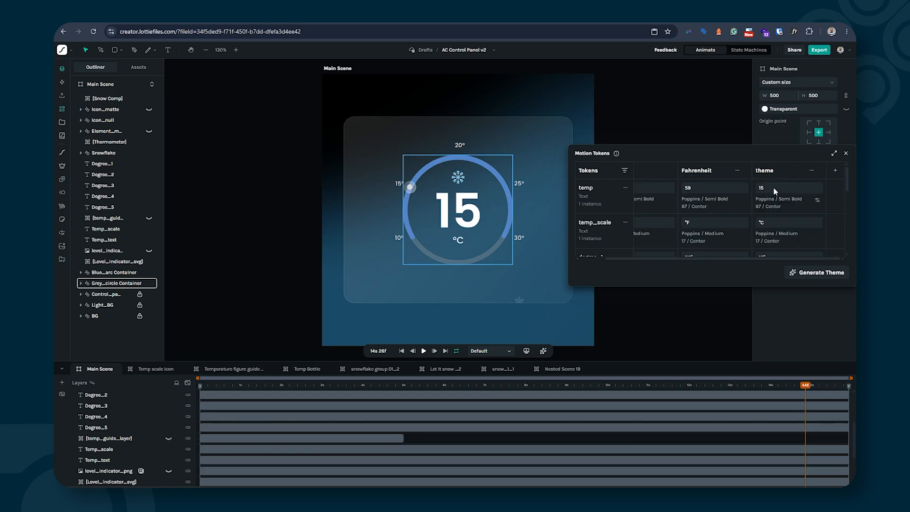
click(811, 171)
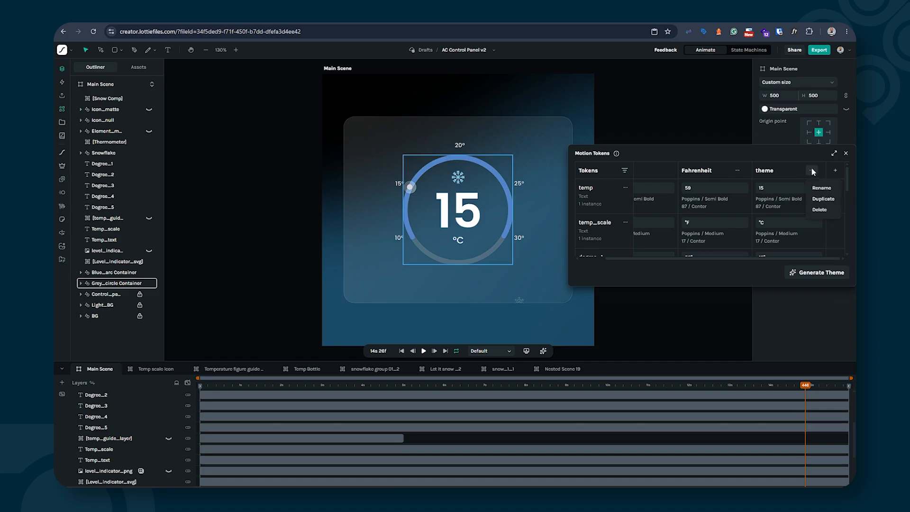
click(820, 210)
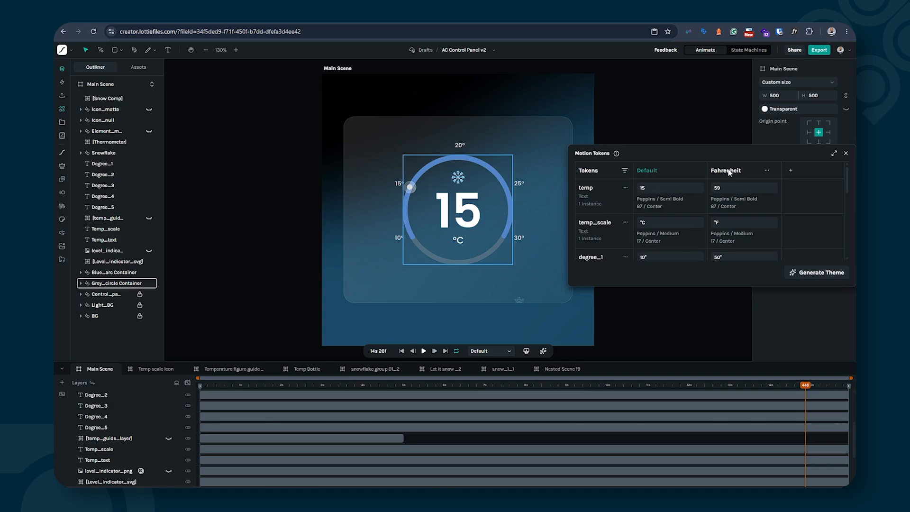
Step: Preview the panel in the Default and Fahrenheit themes, ending on Fahrenheit, and review the token values of both themes
click(725, 171)
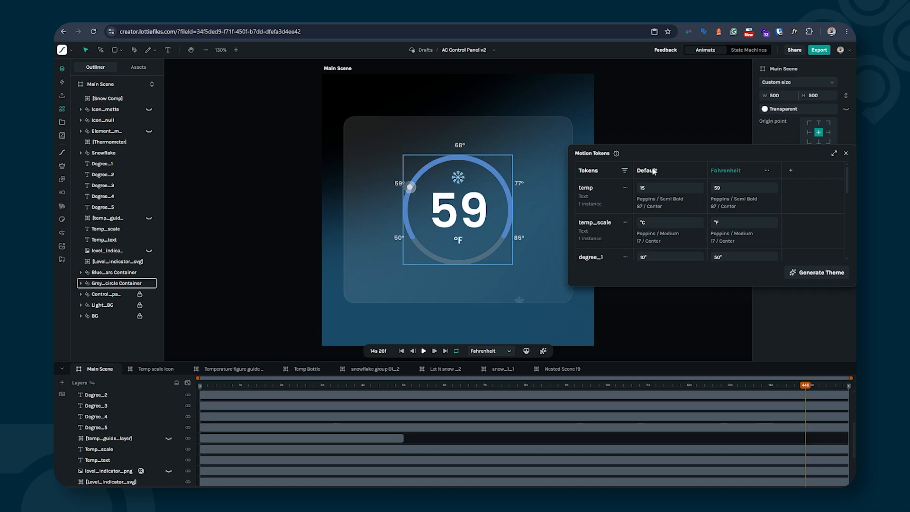
click(653, 171)
click(728, 170)
click(657, 171)
click(719, 171)
scroll(718, 204, down, 10)
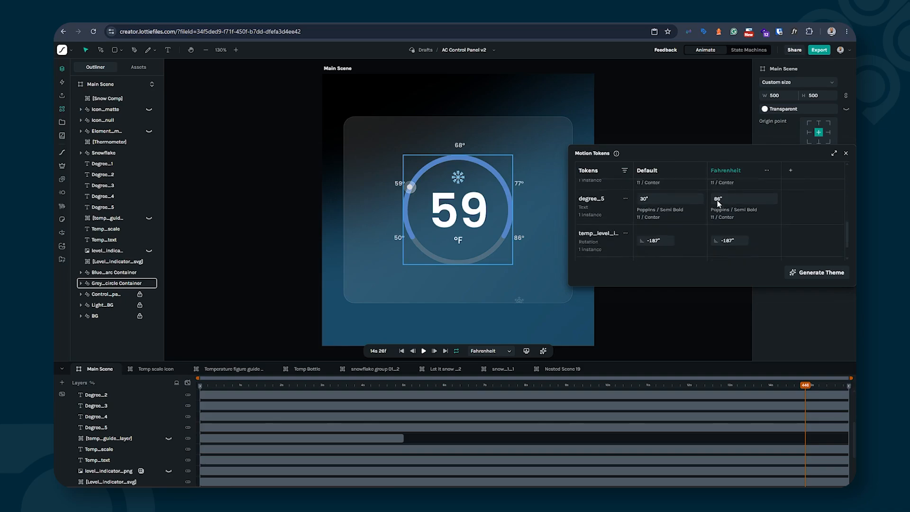
scroll(718, 201, up, 6)
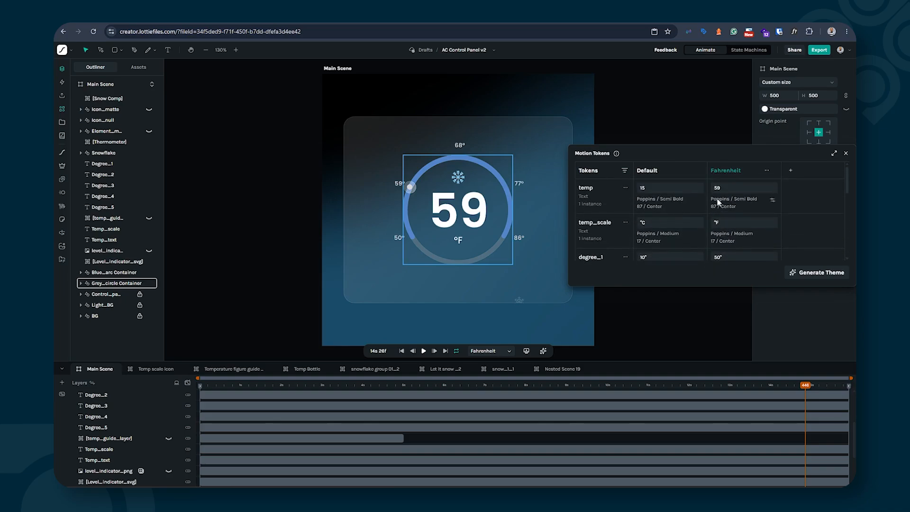
scroll(717, 200, down, 6)
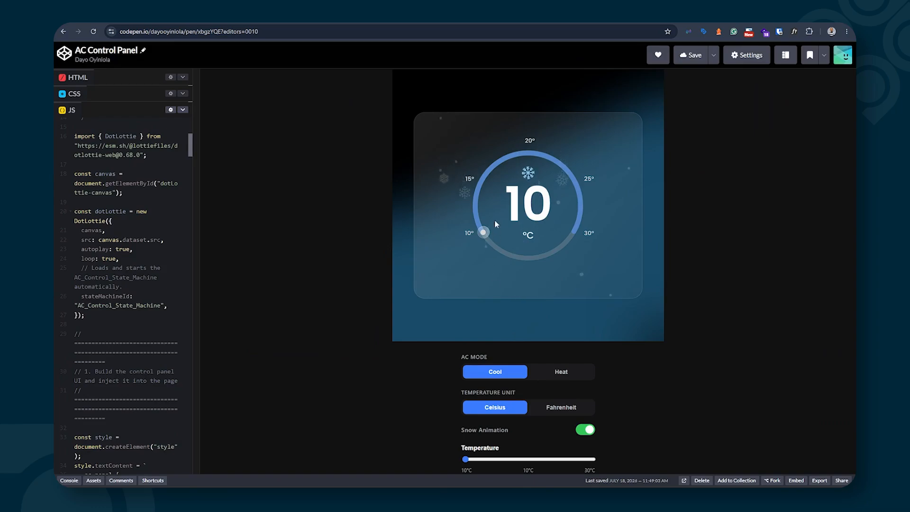
mouse_move(465, 459)
mouse_down()
mouse_move(607, 460)
mouse_move(462, 460)
mouse_up()
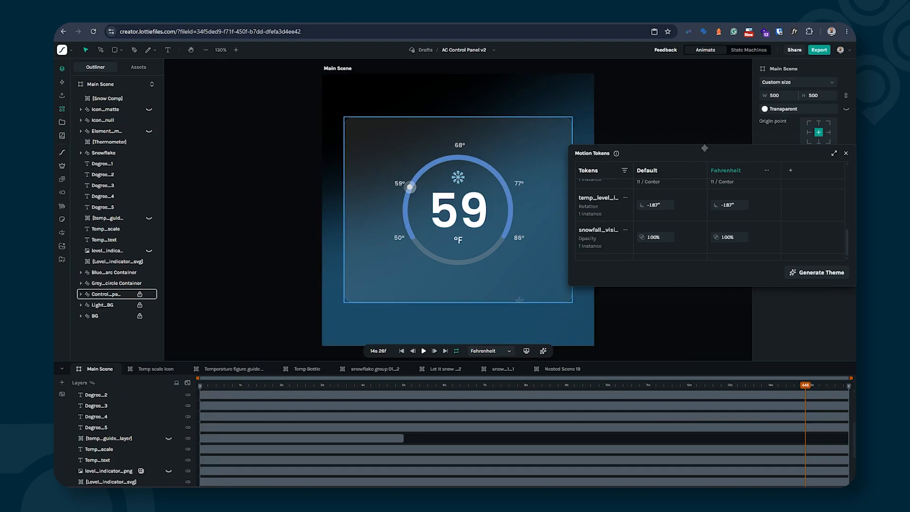
Step: Close the motion tokens window, start an export of the animation and dismiss the update prompt
drag(704, 149, 635, 136)
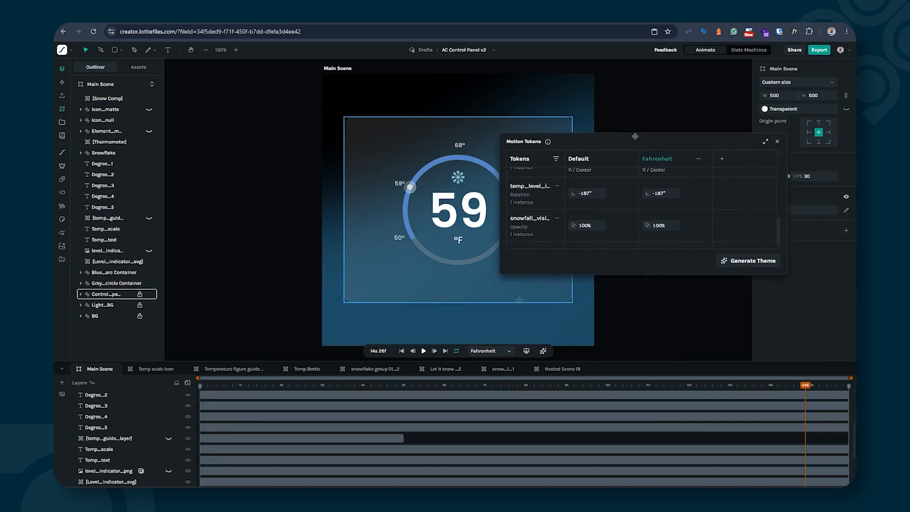
click(777, 142)
click(419, 204)
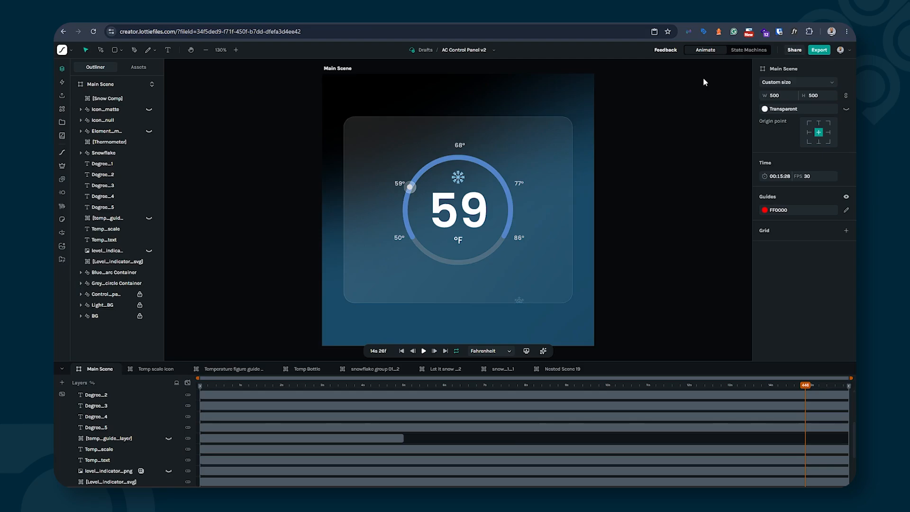
click(817, 51)
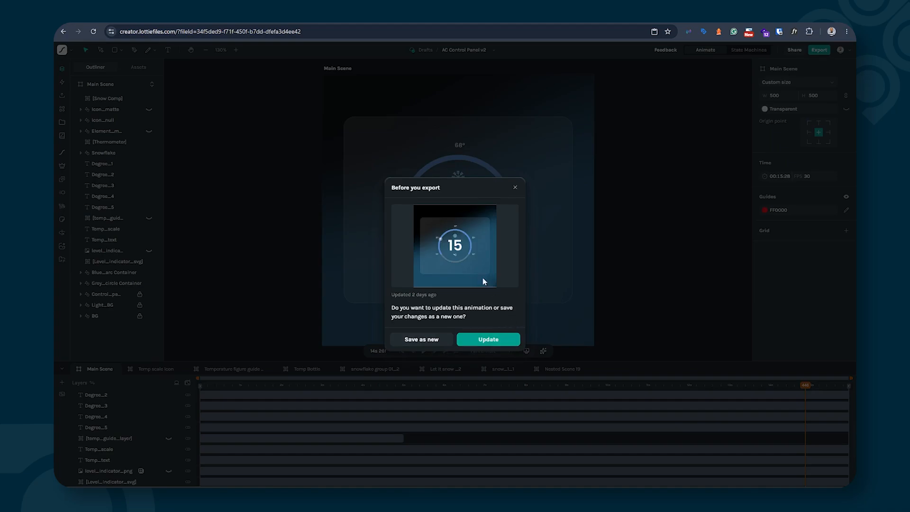
click(515, 188)
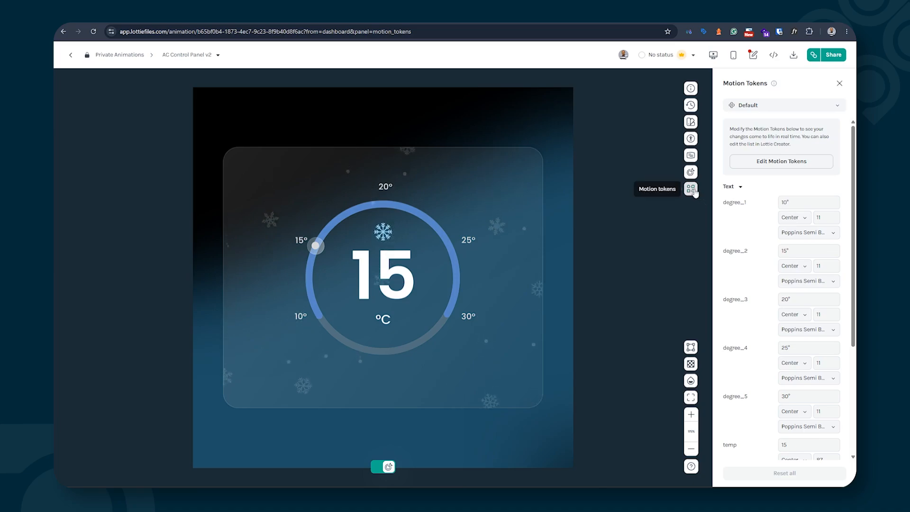
Step: On the animation's LottieFiles page, review the Default theme's motion tokens and set the temp text token to 25
scroll(739, 233, down, 3)
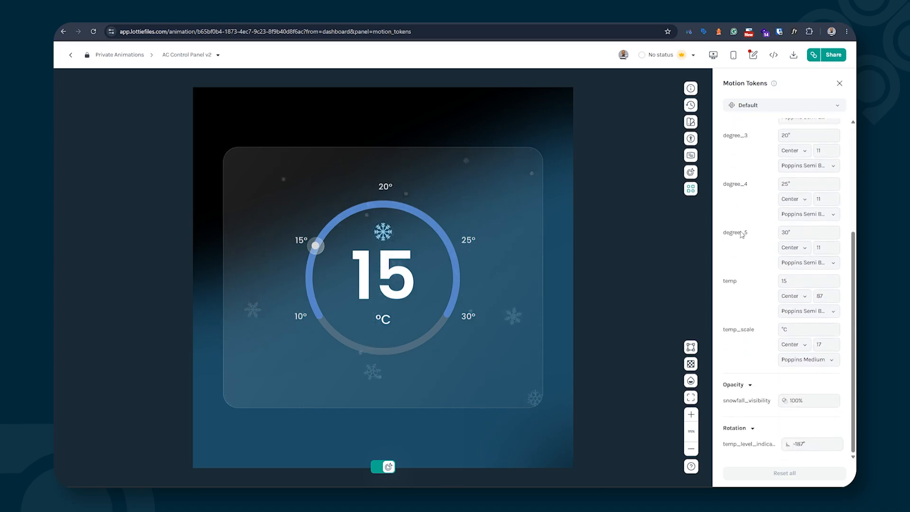
scroll(725, 227, up, 3)
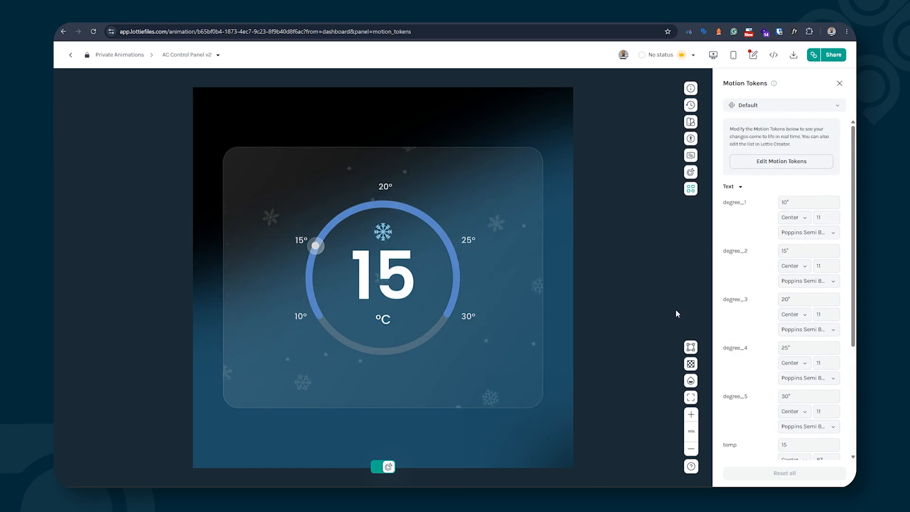
scroll(730, 309, down, 3)
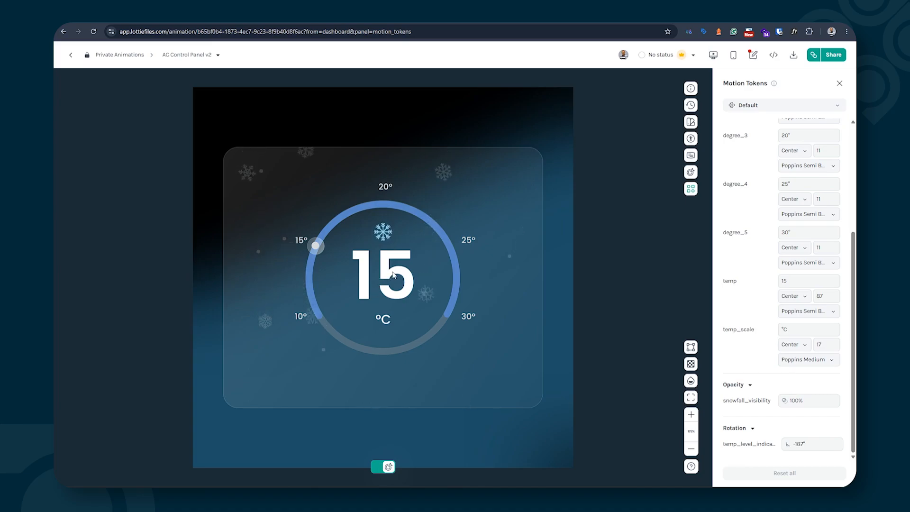
click(796, 283)
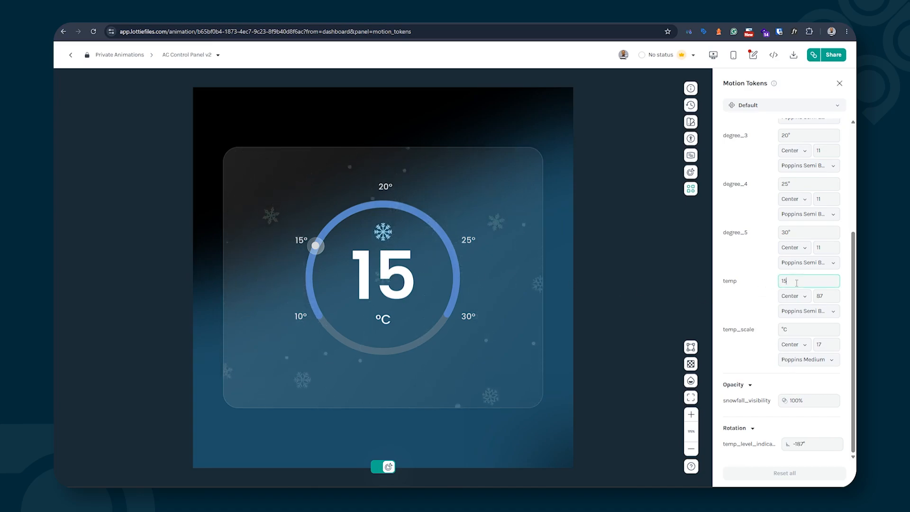
key(BackSpace)
key(BackSpace)
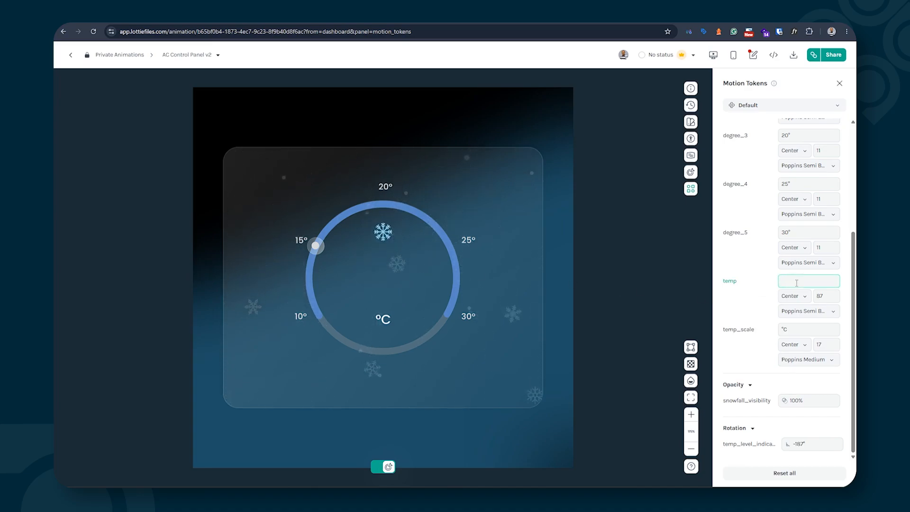
text(25)
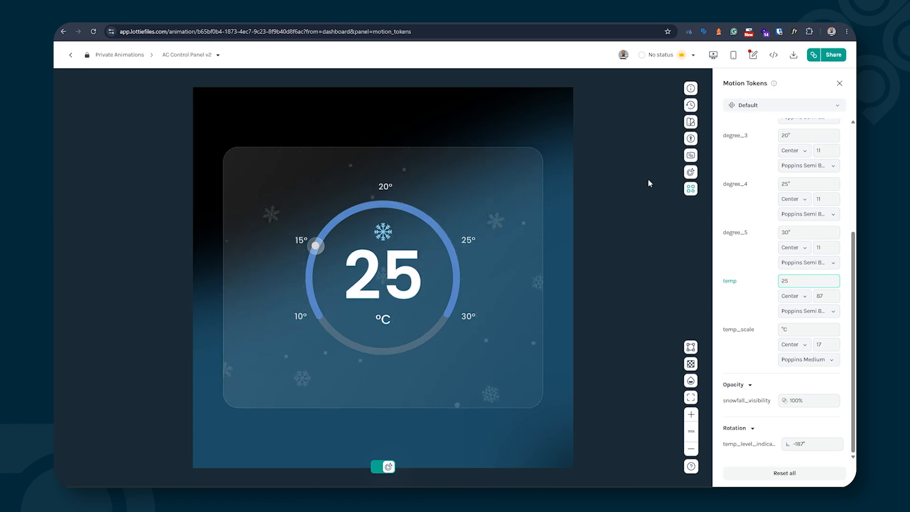
Step: Preview AC_Control_State_Machine by firing its move_to_heat event and then its move_to_cool event
click(690, 173)
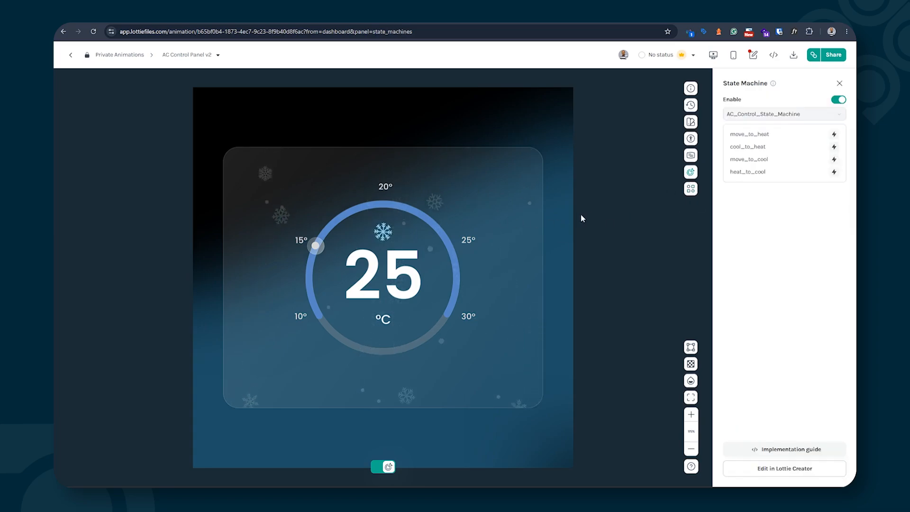
click(835, 136)
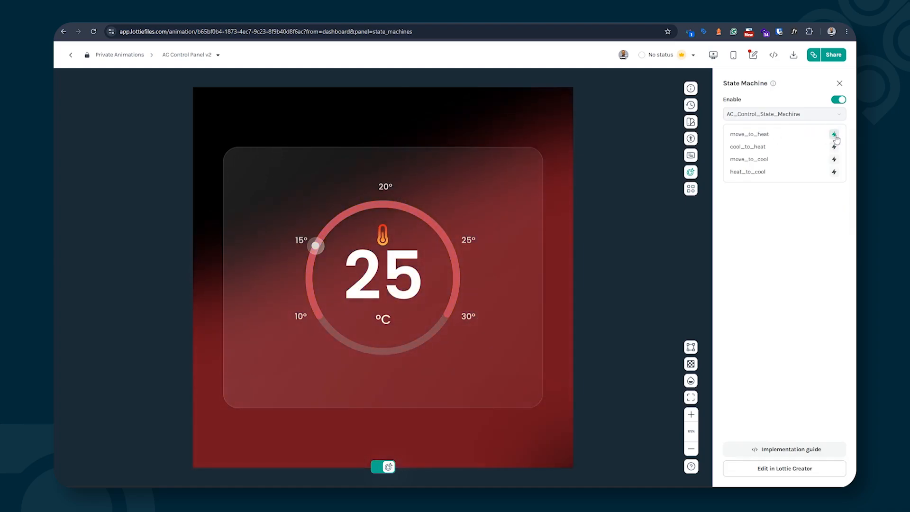
click(833, 160)
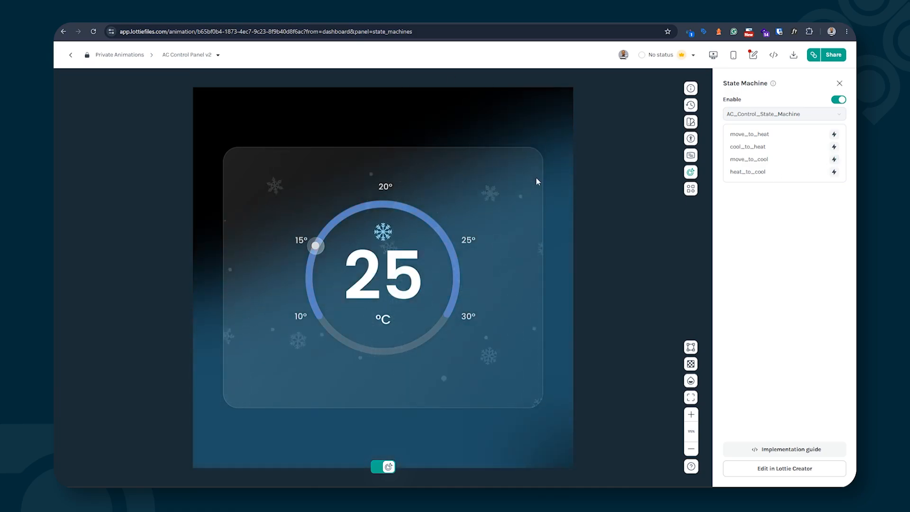
Step: Examine the animation's handoff asset link and integration guide, and the file formats offered for download
click(773, 55)
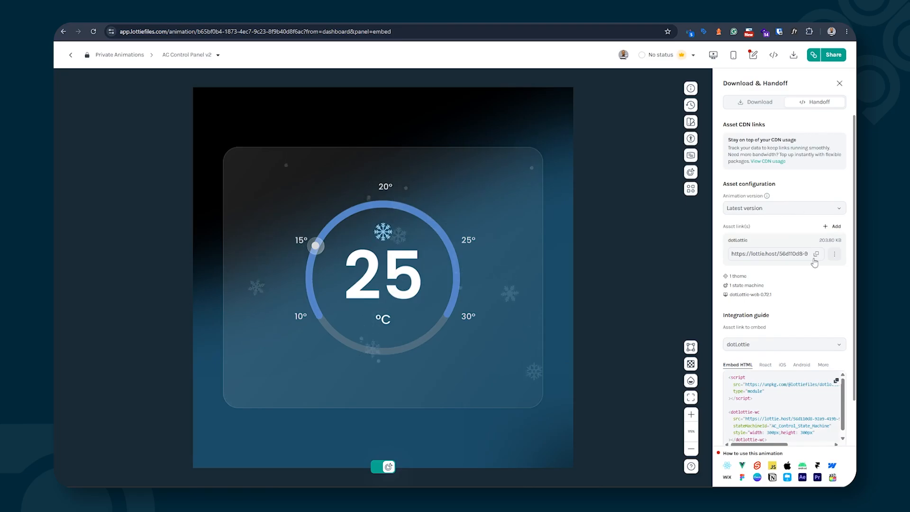
scroll(814, 255, down, 1)
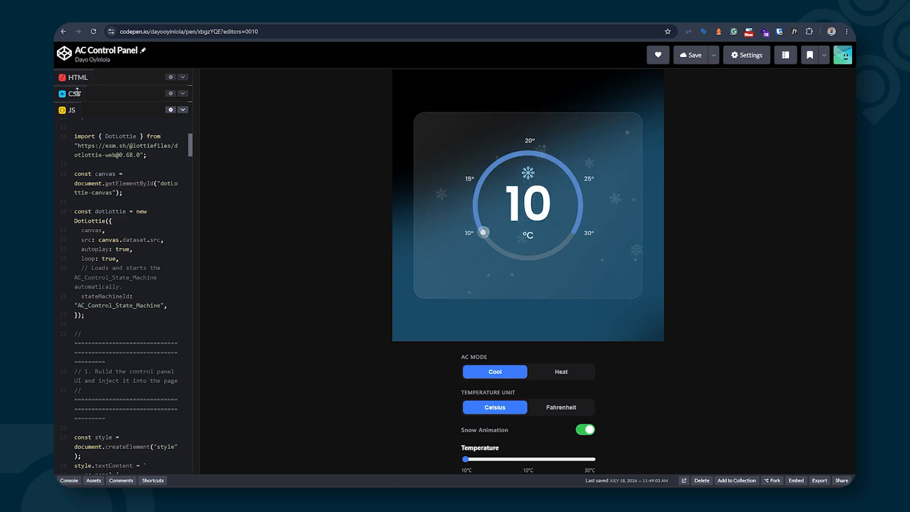
mouse_move(82, 105)
mouse_down()
mouse_move(84, 278)
mouse_move(85, 97)
mouse_up()
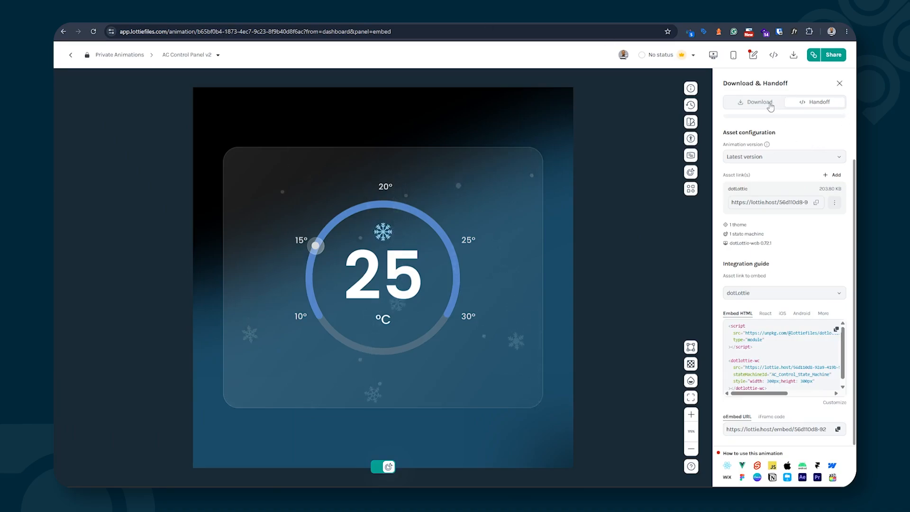
click(760, 102)
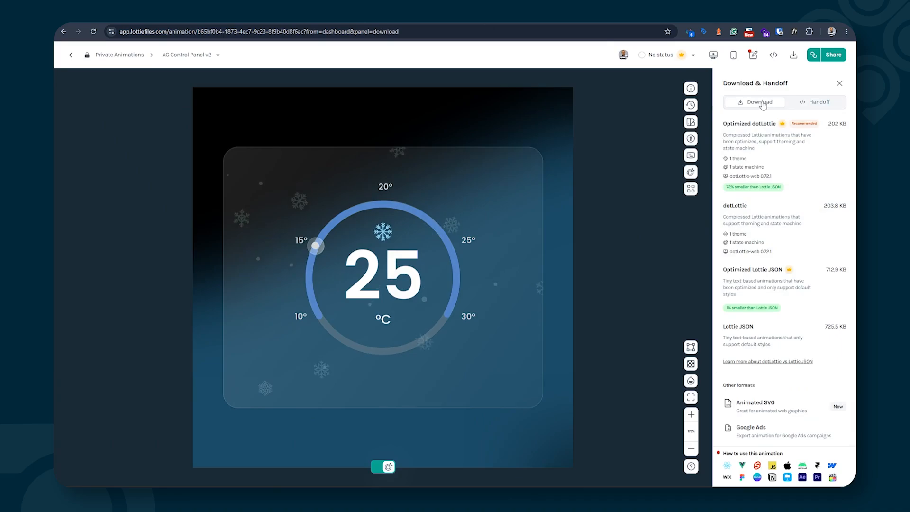
mouse_move(755, 236)
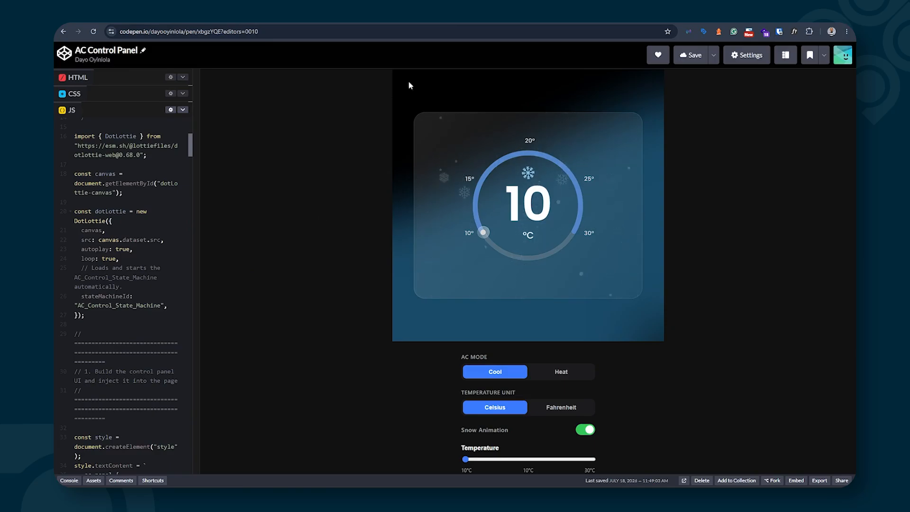
Step: In the Claude chat, expand the prompt, read its motion token and state machine sections, and check the state machine in Lottie Creator
click(460, 17)
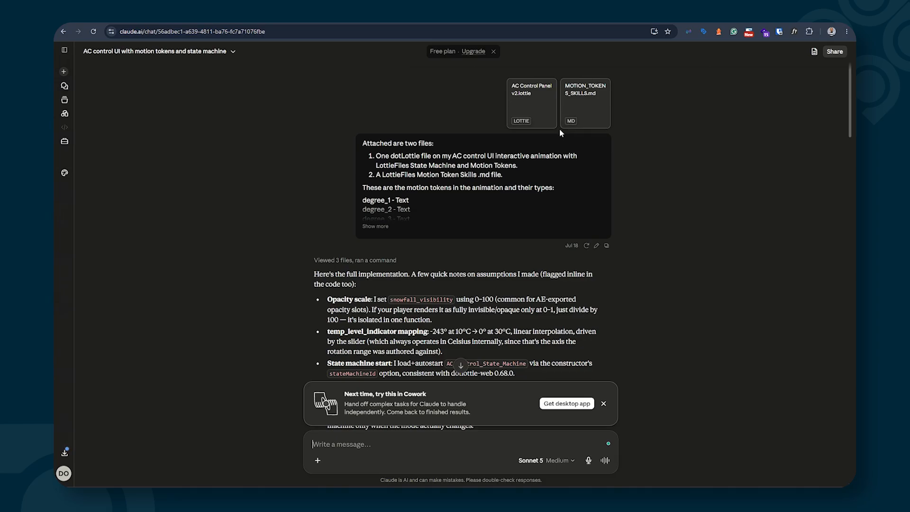
click(377, 226)
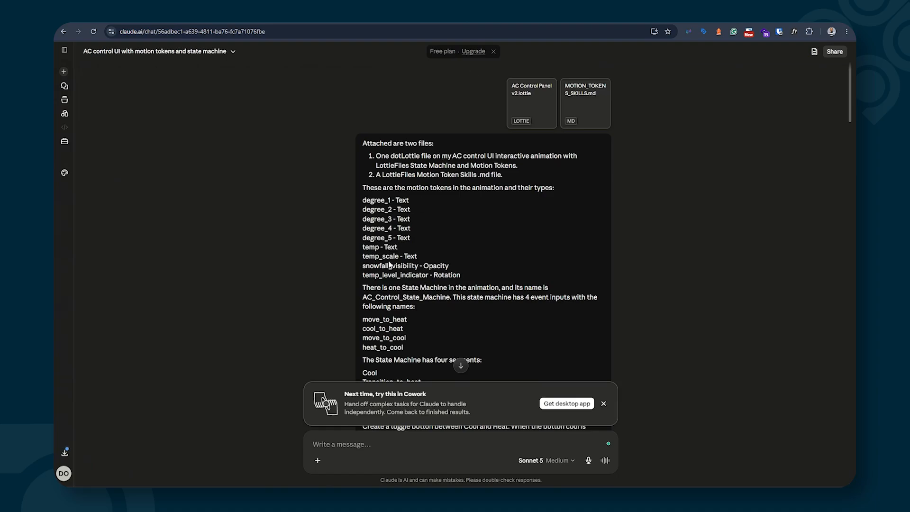
scroll(388, 264, down, 10)
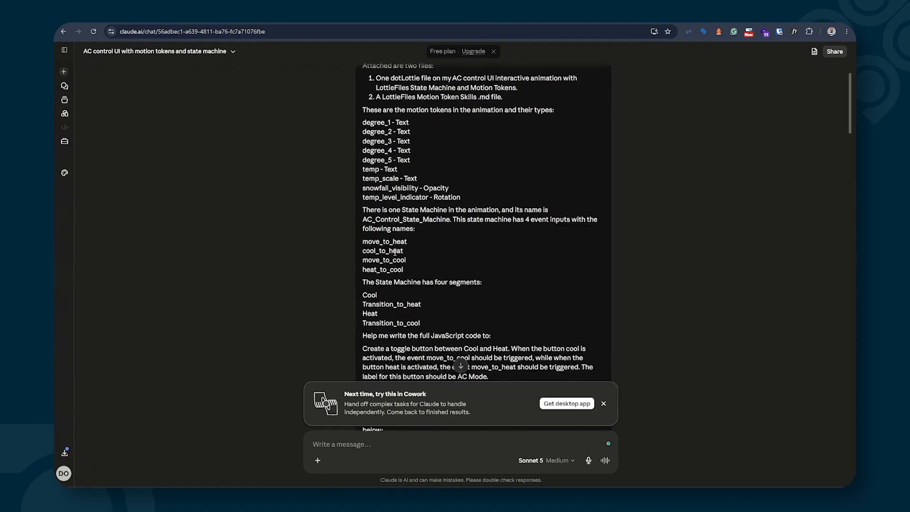
scroll(393, 256, up, 10)
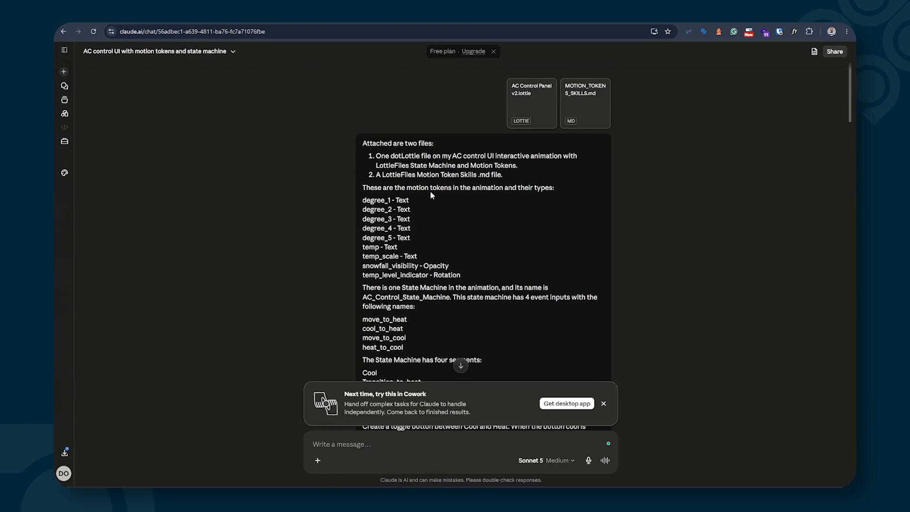
scroll(410, 258, down, 2)
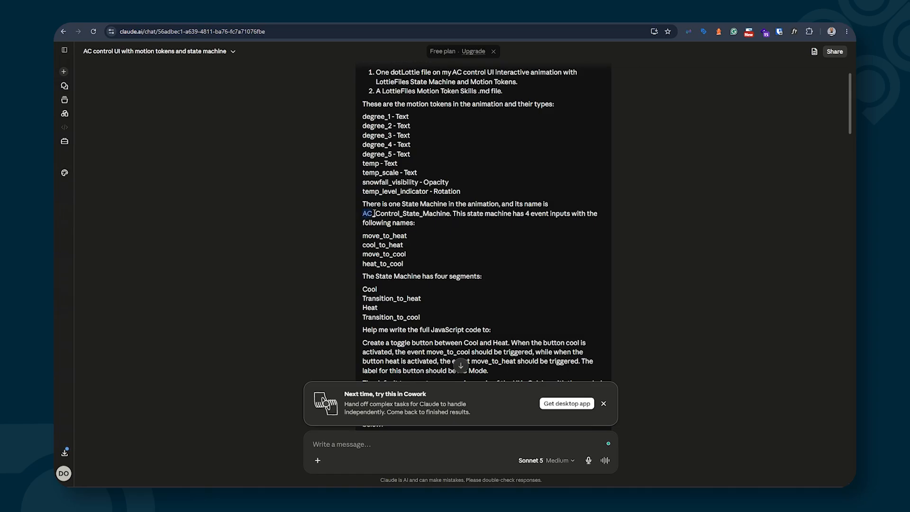
drag(374, 214, 450, 215)
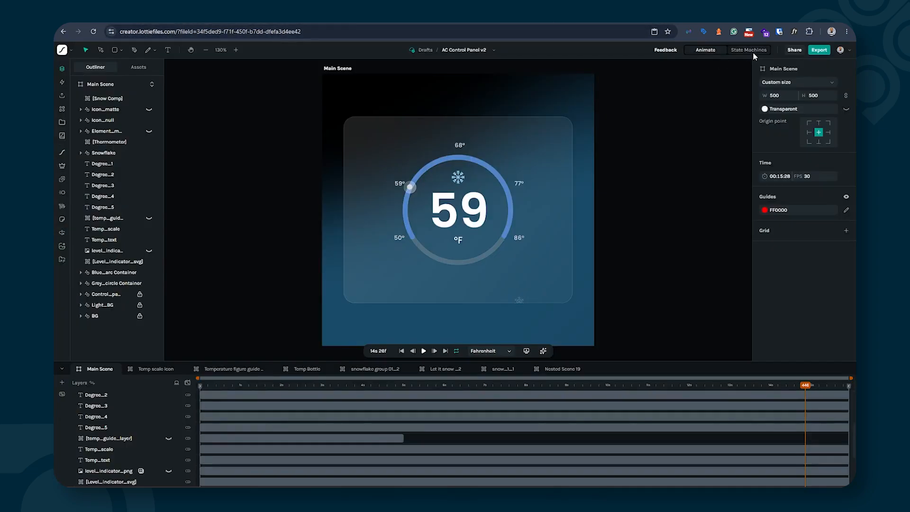
click(753, 51)
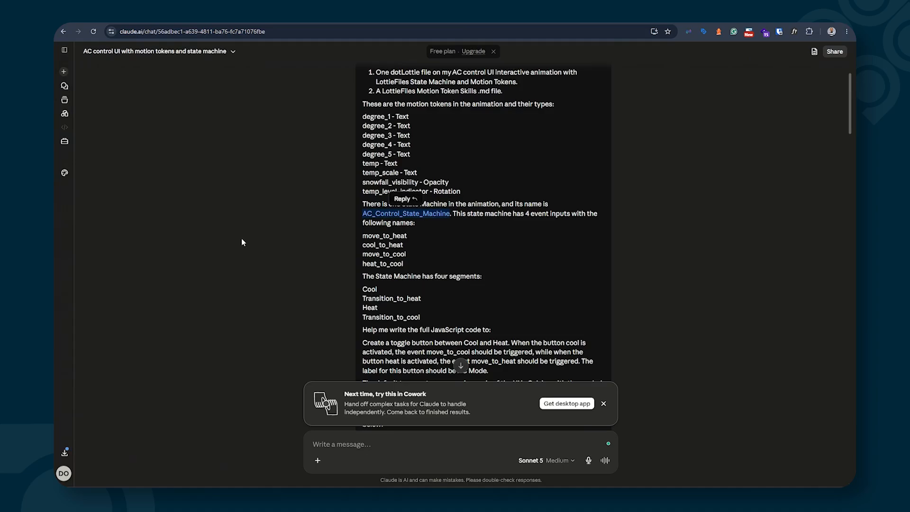
Step: Read the rest of the Claude prompt, covering the AC Mode and Temp Unit toggles, default token values, snow toggle and temperature slider requirements
click(285, 204)
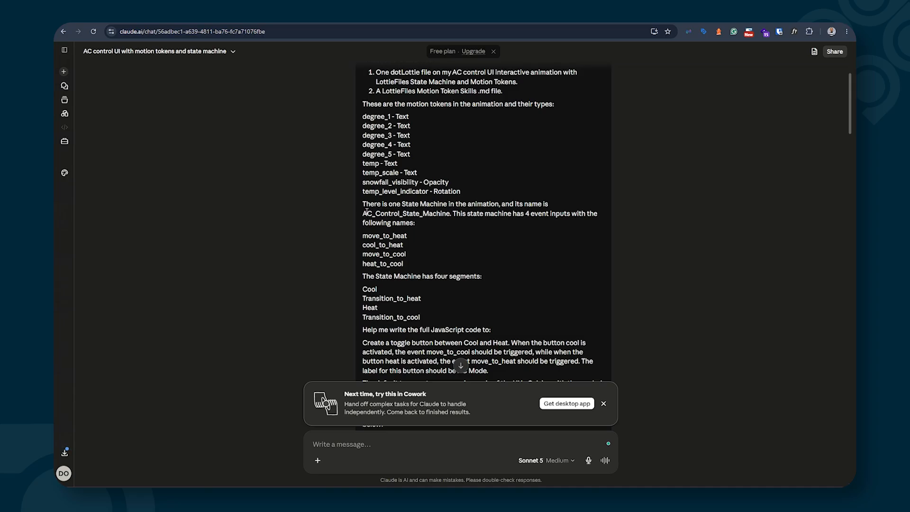
scroll(367, 211, down, 2)
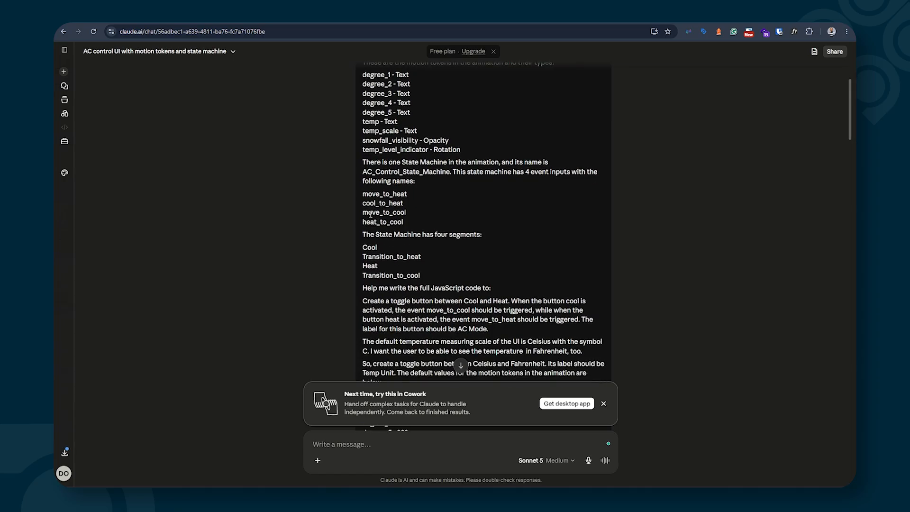
scroll(370, 215, down, 4)
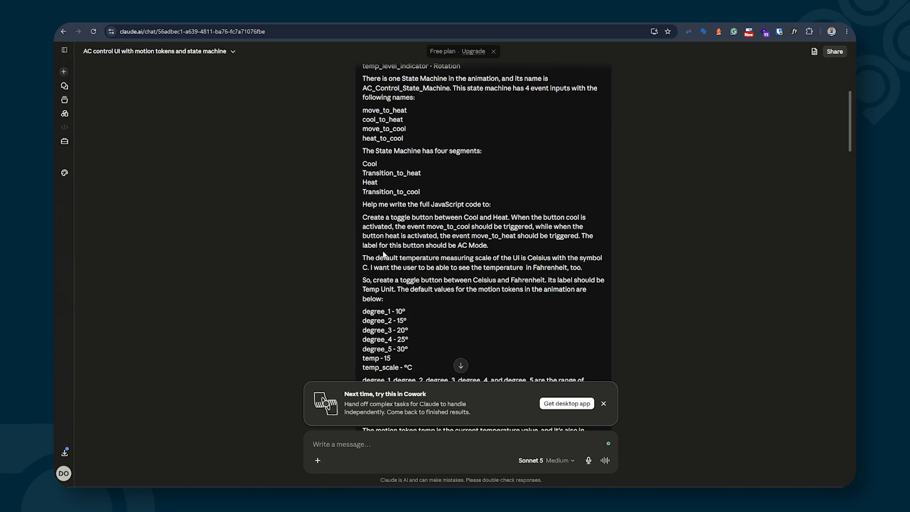
scroll(425, 256, down, 6)
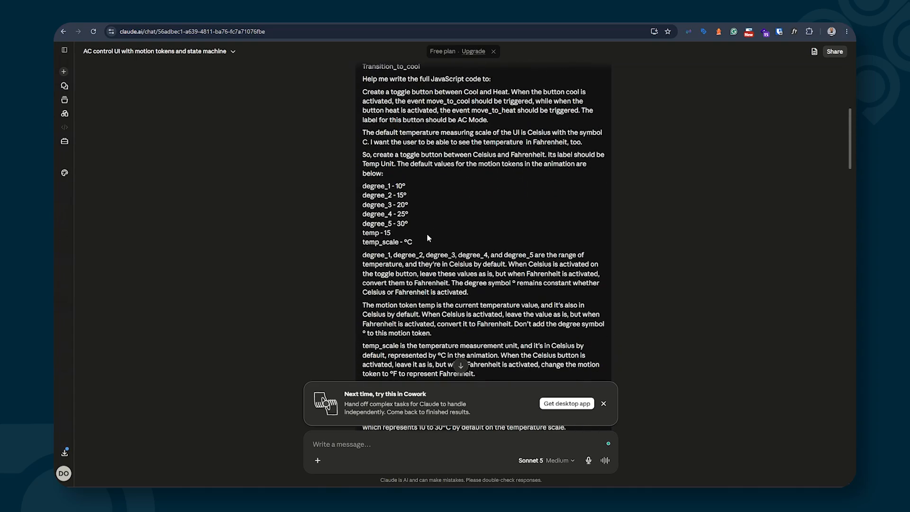
scroll(464, 293, down, 6)
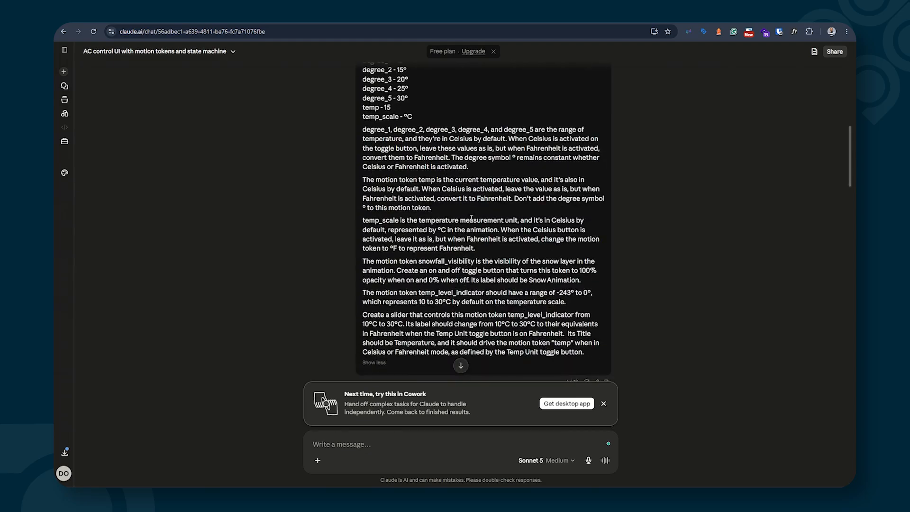
scroll(445, 268, down, 2)
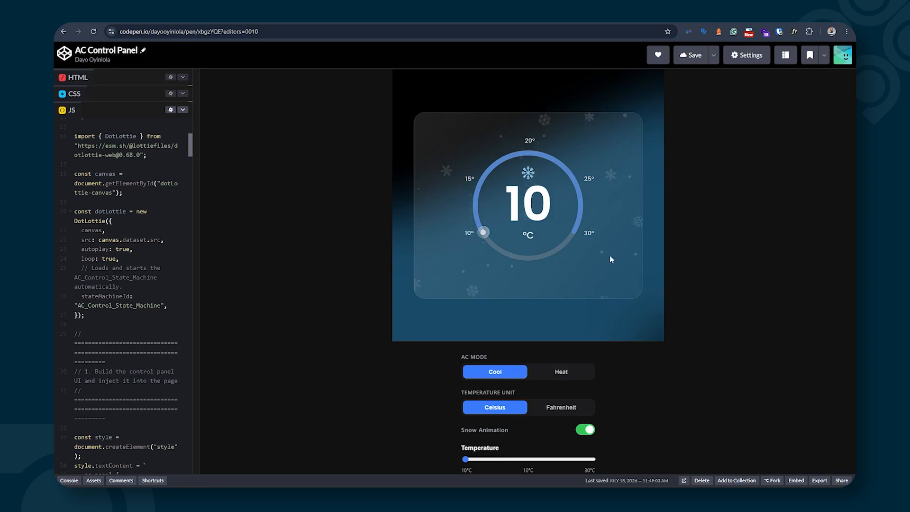
Step: Check the temperature slider in the AC Control Panel pen on CodePen against the prompt's temp_level_indicator and slider instructions in the Claude chat
drag(465, 459, 428, 442)
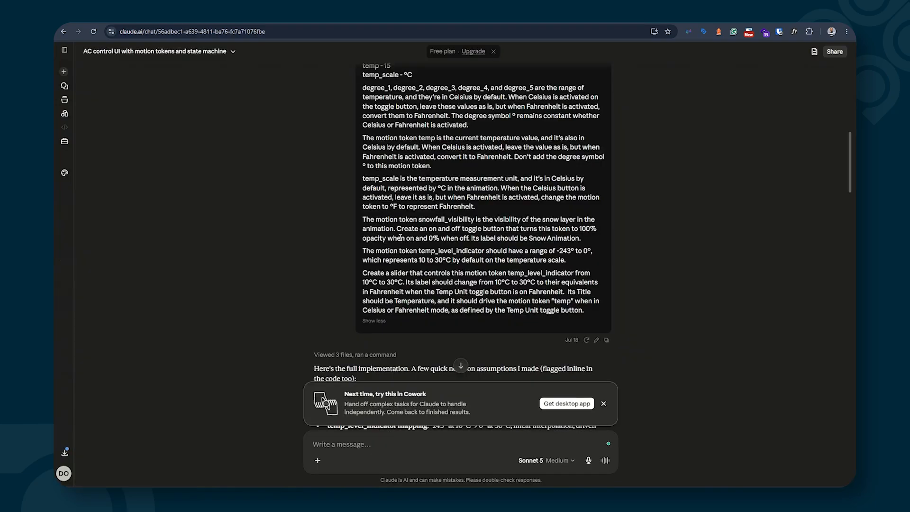
scroll(400, 237, up, 3)
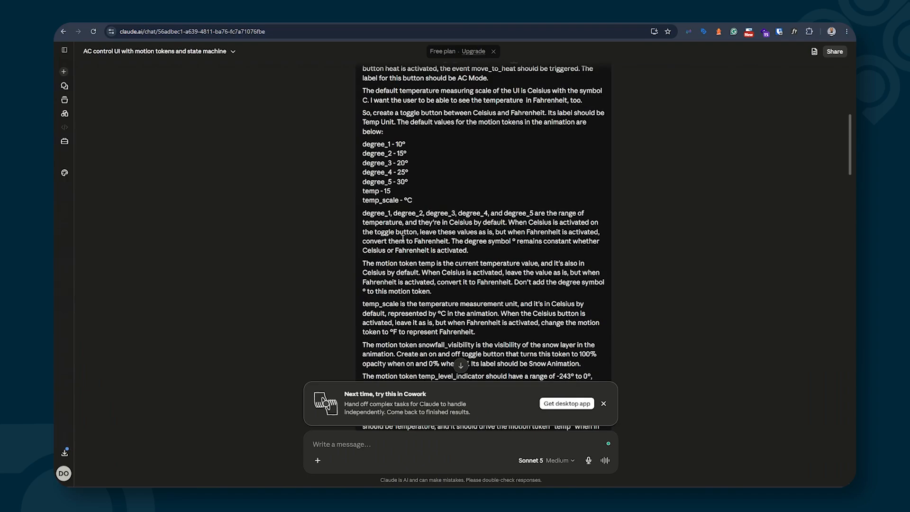
scroll(402, 239, down, 4)
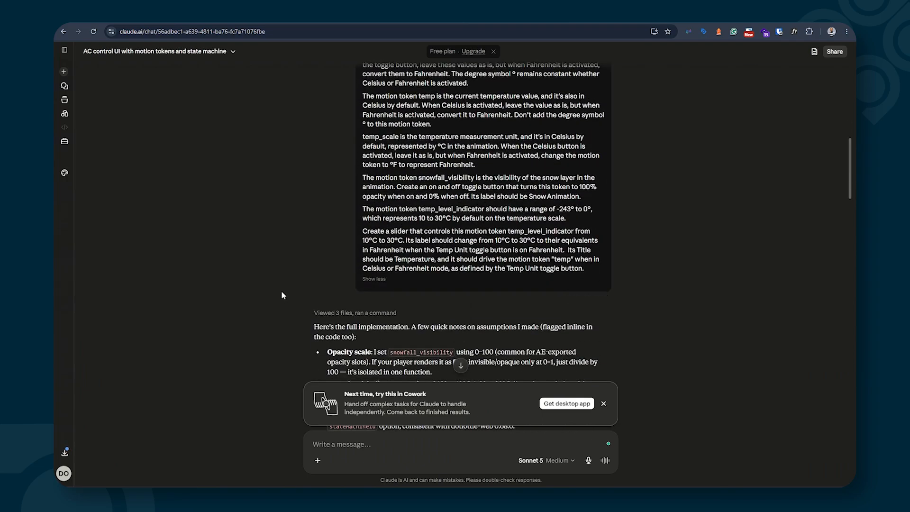
scroll(281, 294, down, 2)
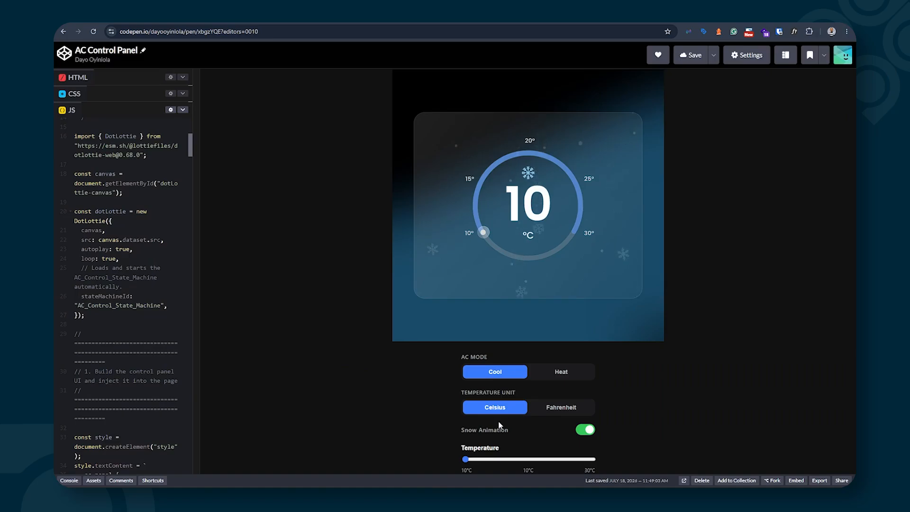
mouse_move(465, 459)
mouse_down()
mouse_move(510, 463)
mouse_move(465, 463)
mouse_up()
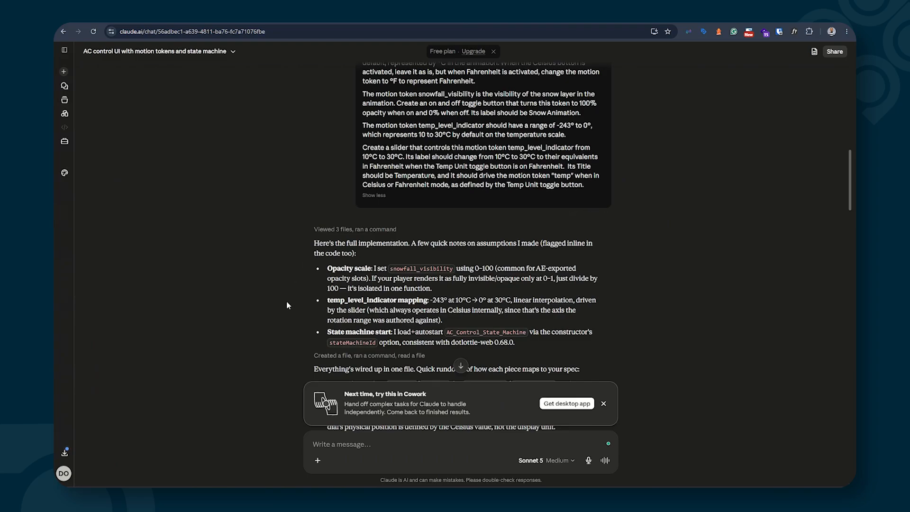
Step: Review Claude's implementation notes and follow-up fixes through the end of the chat, and switch to the AC Control Panel pen in CodePen
scroll(287, 305, down, 15)
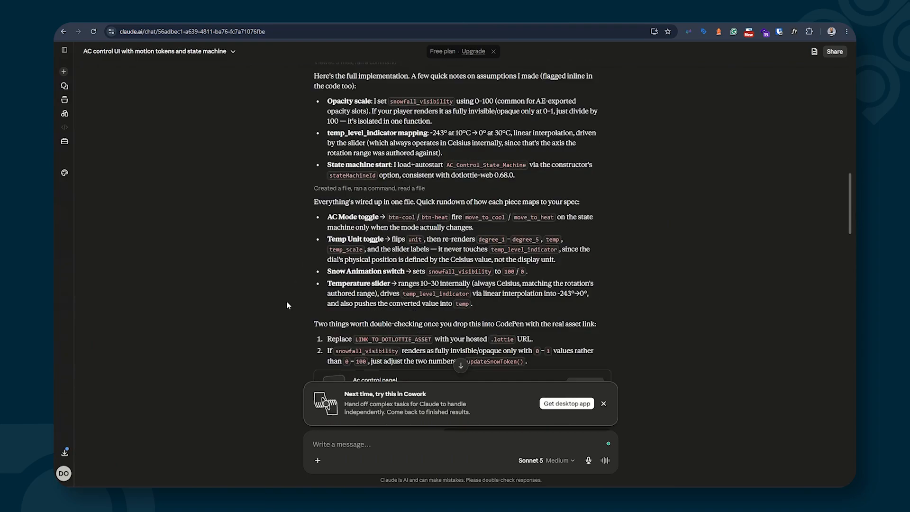
scroll(286, 305, down, 15)
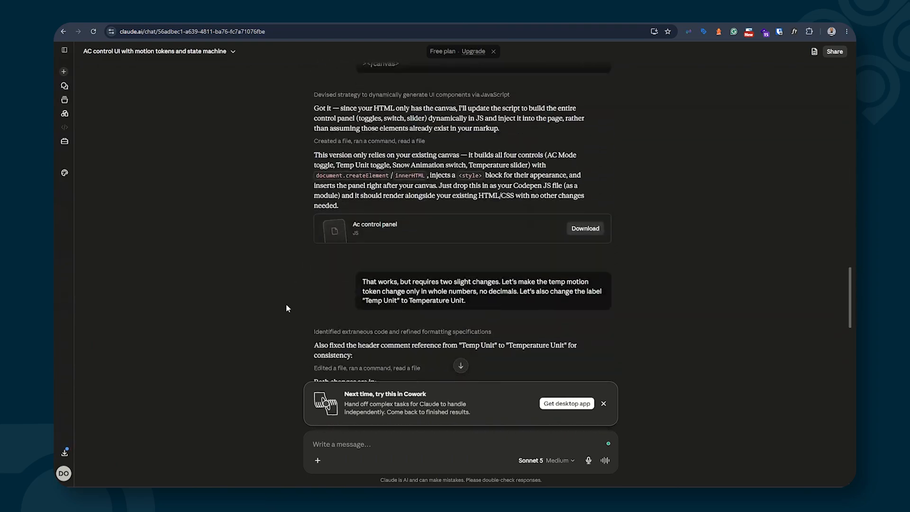
scroll(283, 316, down, 6)
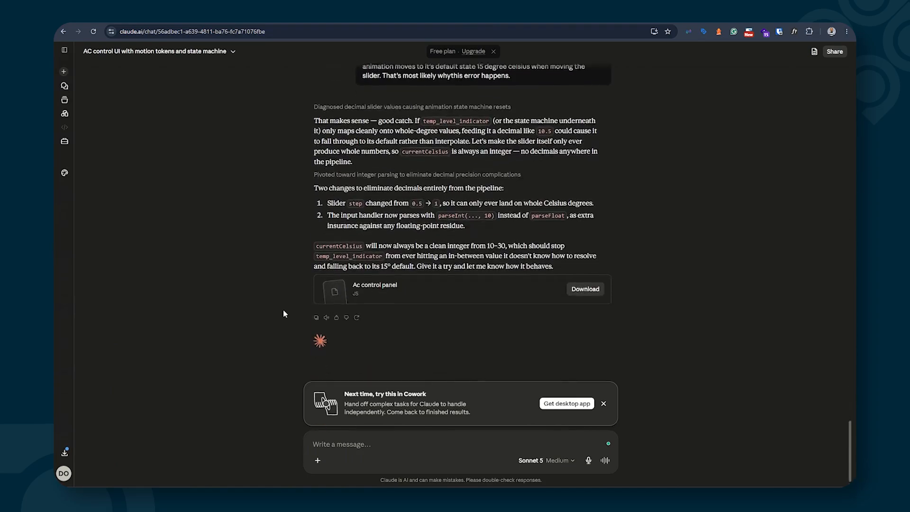
click(284, 19)
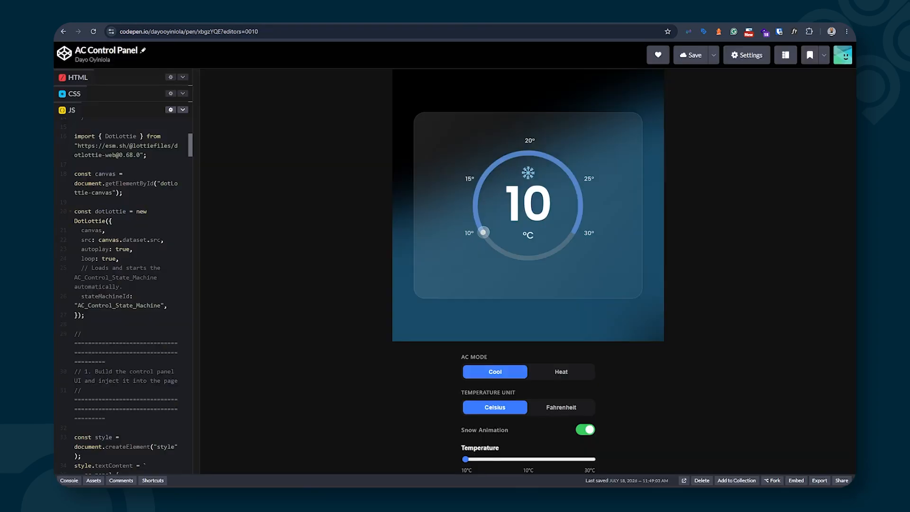